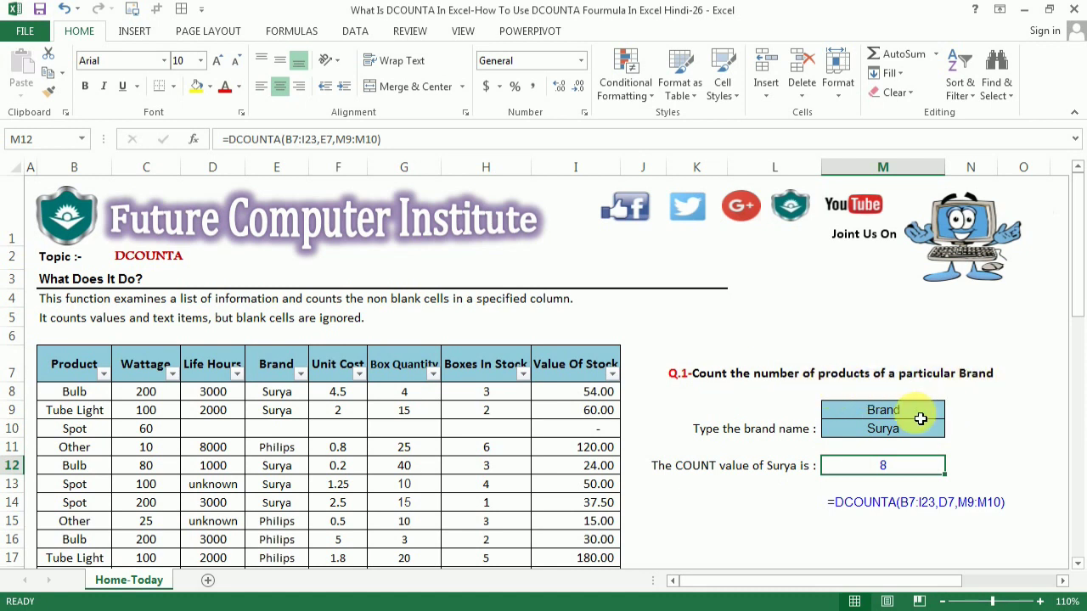
Highlight the Brand/Surya criteria cells and the Surya and Philips entries in the Brand column.
left_click_drag(886, 410, 883, 429)
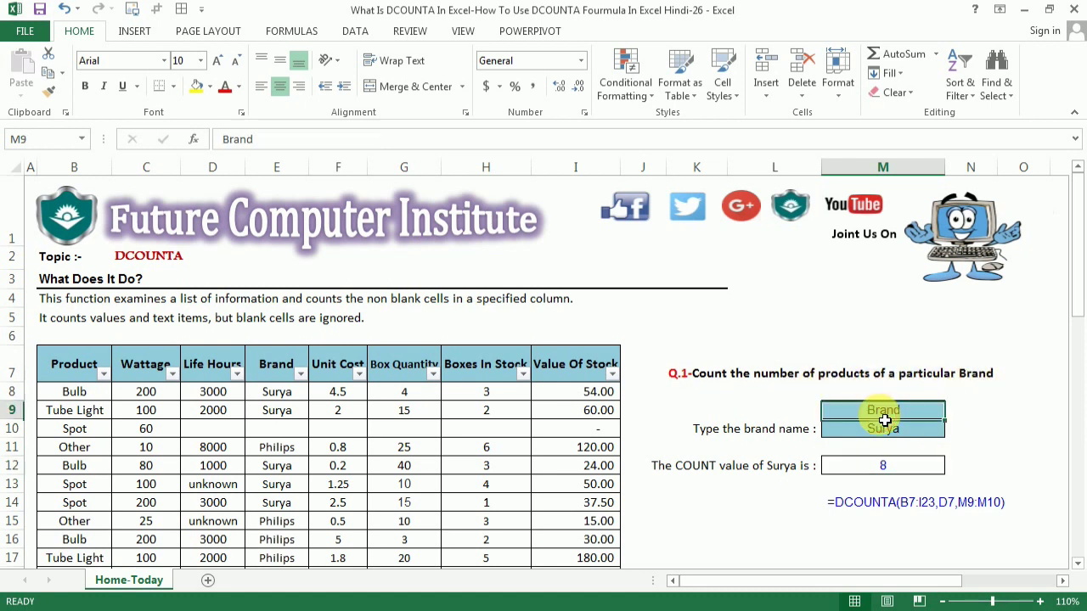
left_click(276, 365)
left_click(283, 394)
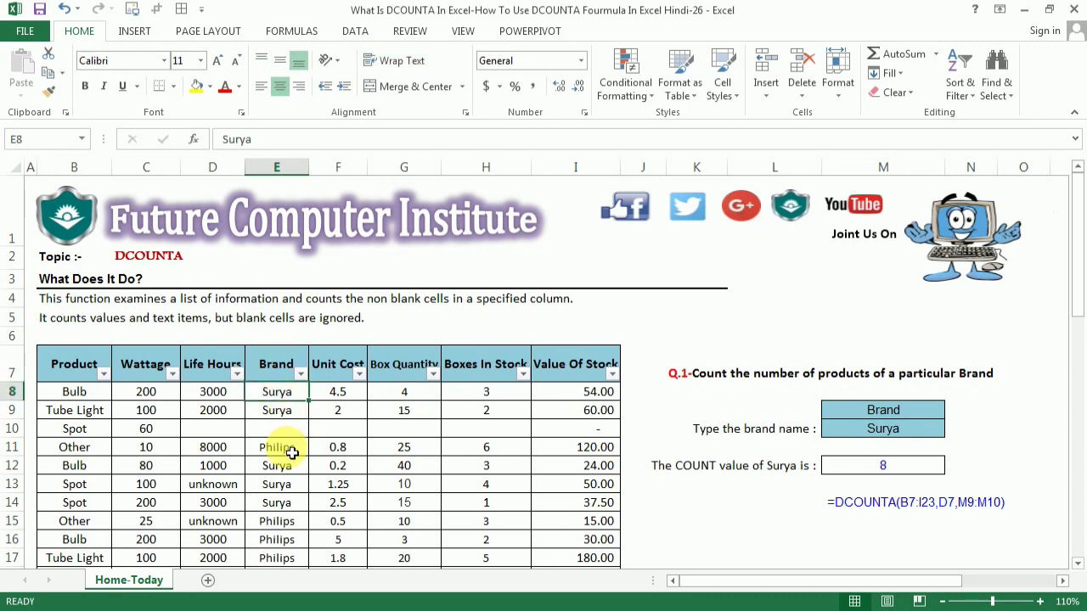
left_click(283, 447)
left_click(879, 435)
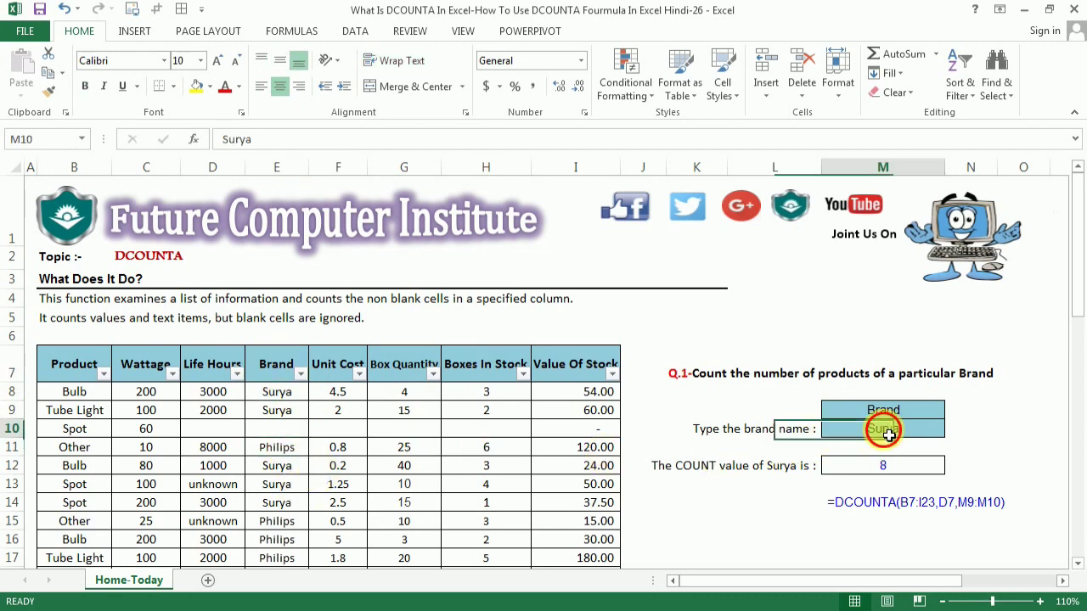
mouse_move(276, 365)
left_mouse_down()
mouse_move(290, 567)
mouse_move(291, 548)
left_mouse_up()
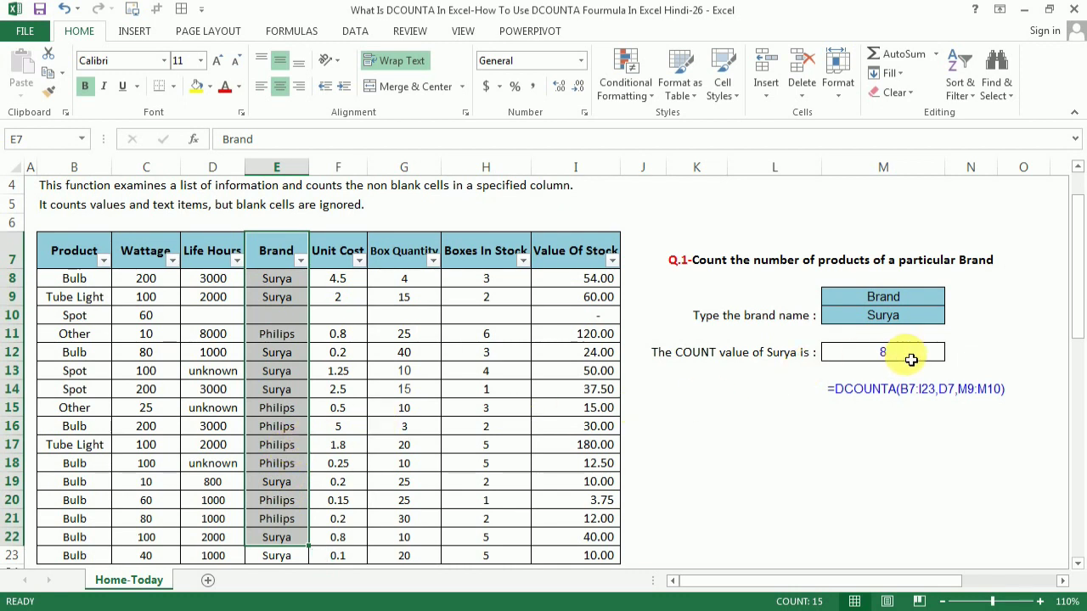
Point out the Surya Tube Light record in row 9, then open M12's count formula.
left_click(887, 316)
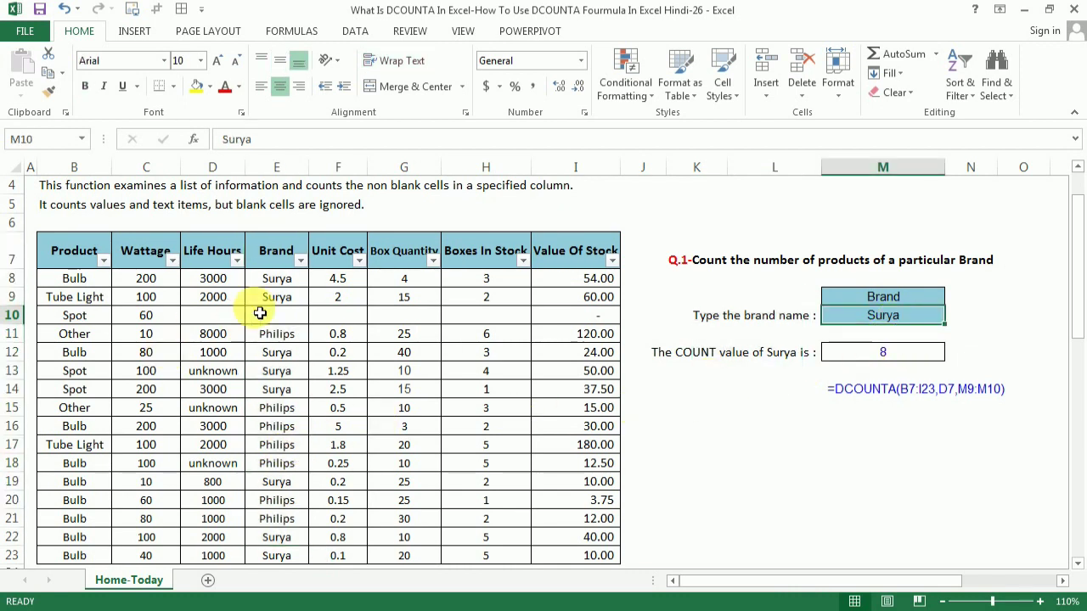
left_click(274, 280)
left_click(75, 298)
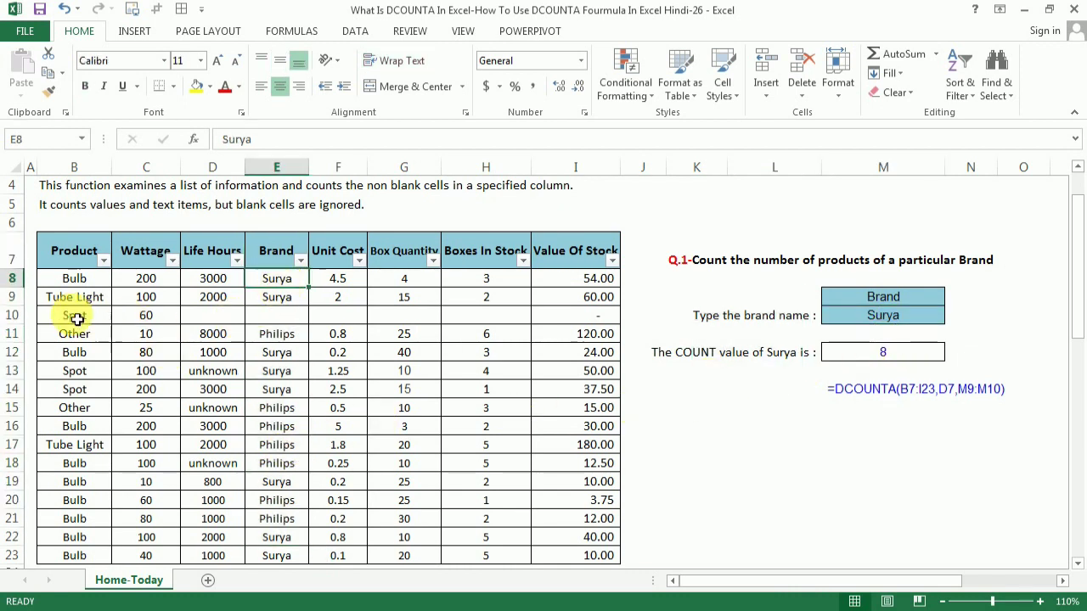
left_click(283, 299)
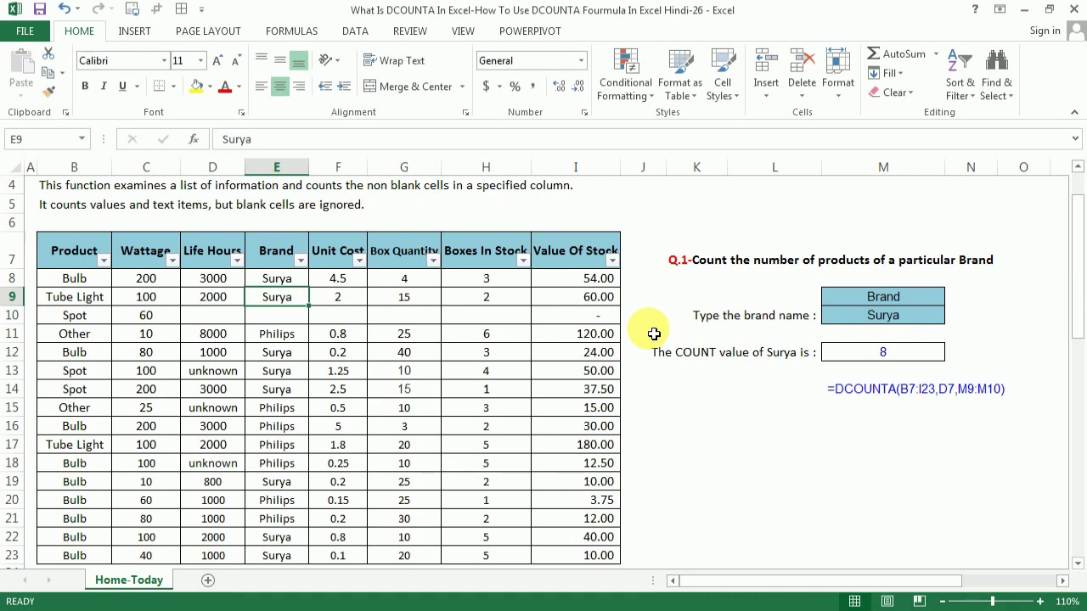
double_click(916, 358)
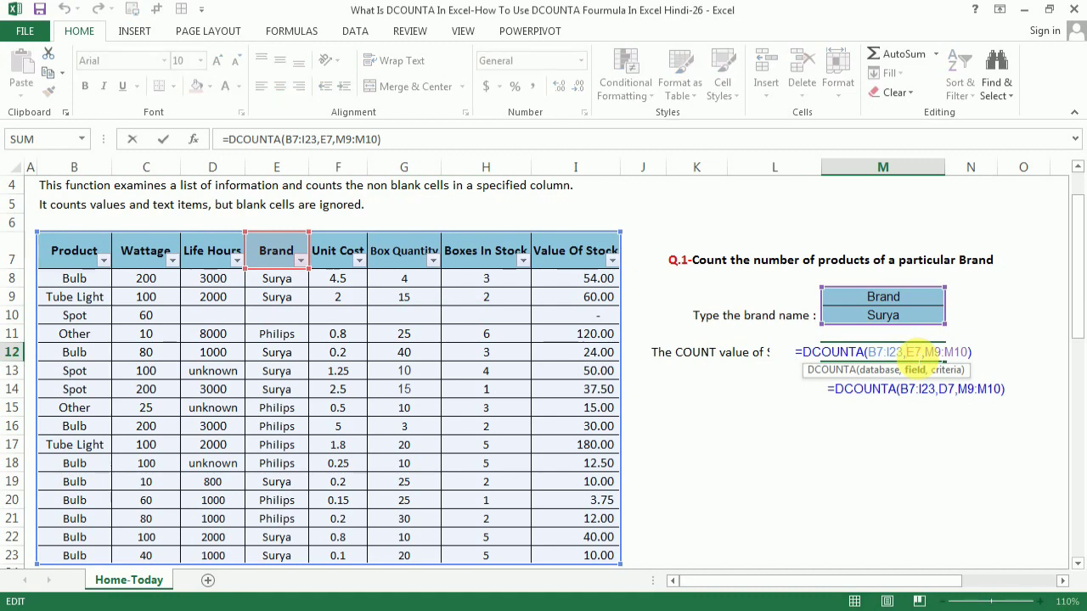
Delete M12's old count formula and start a new =DCOUNTA( formula in its place.
key("Return")
scroll(917, 357, "down", 1)
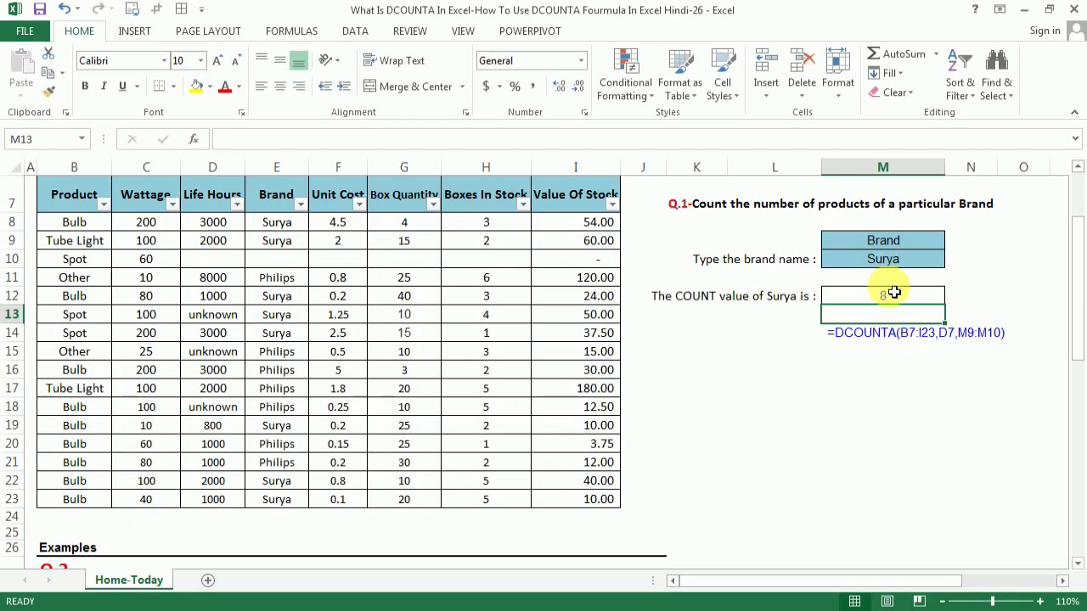
left_click(894, 292)
key("Delete")
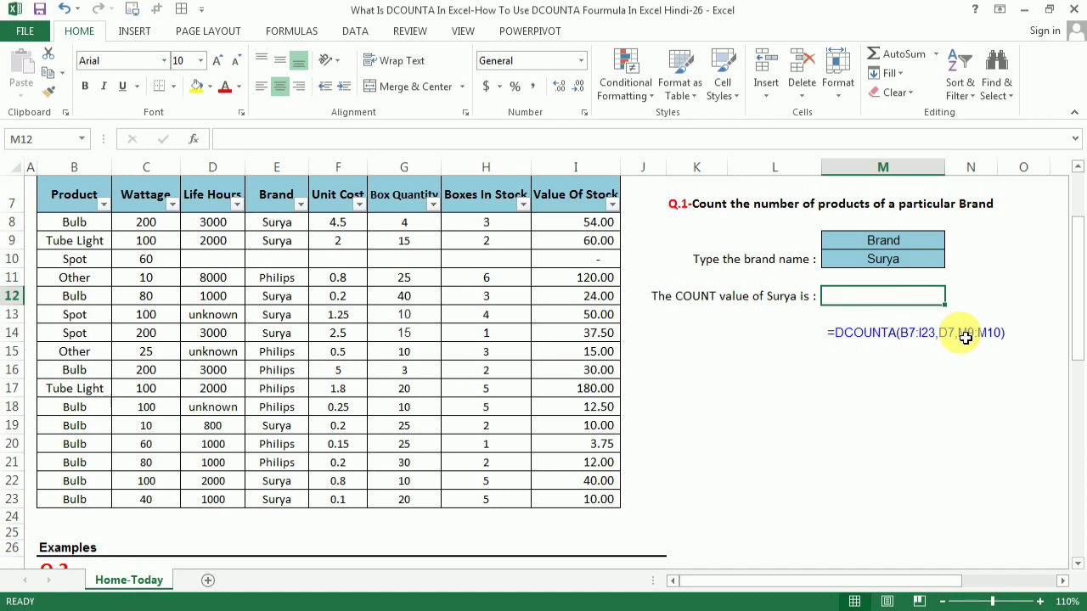
type("=d")
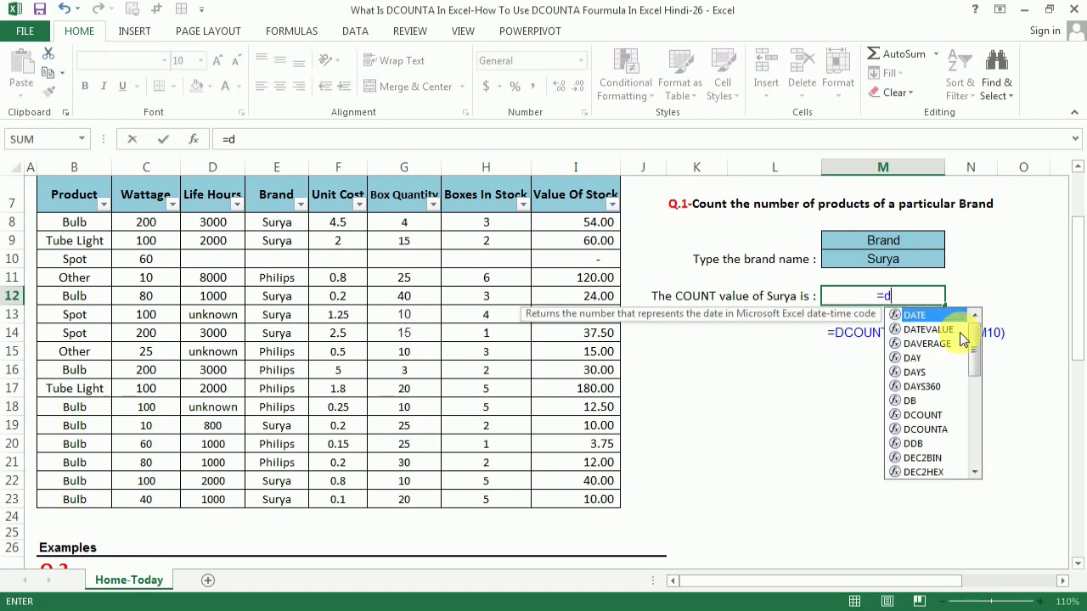
type("coun")
key("Down")
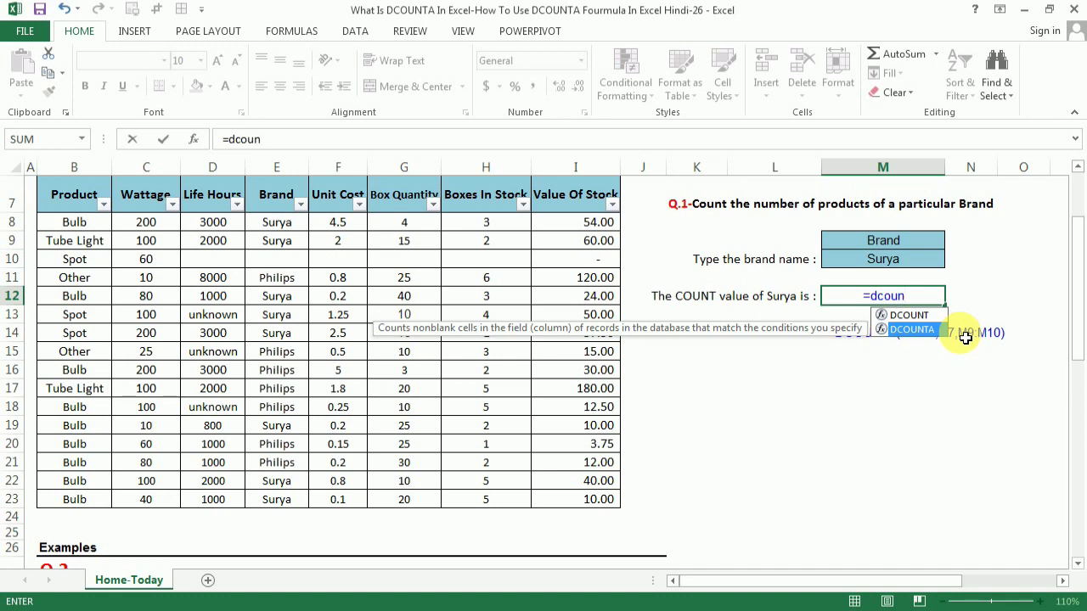
key("Tab")
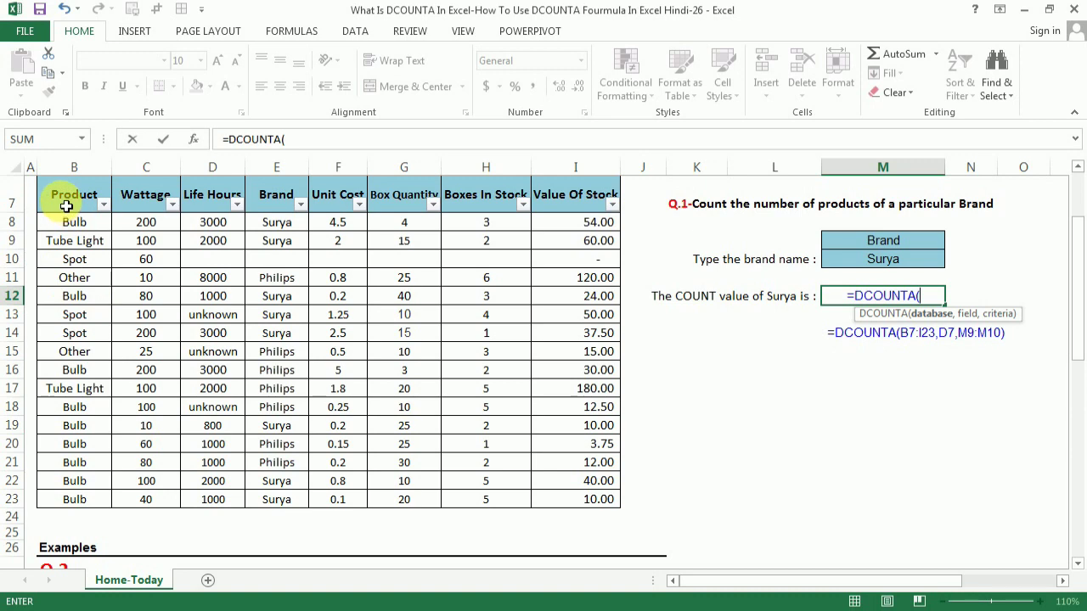
Complete M12 as =DCOUNTA(B7:I23,E7,M9:M10), which returns 8 Surya products.
left_click_drag(61, 194, 598, 500)
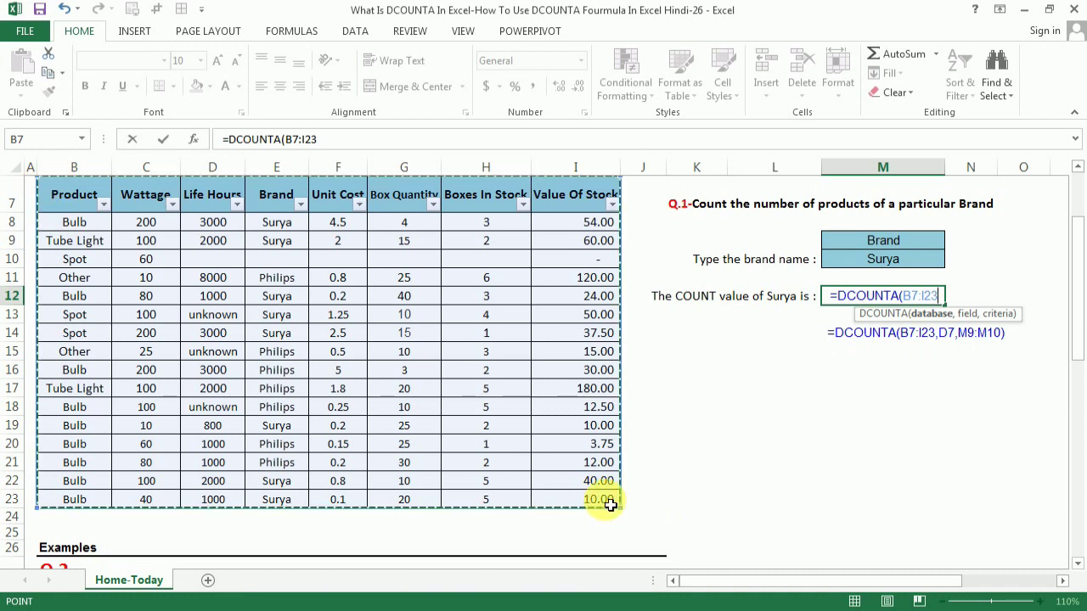
type(",")
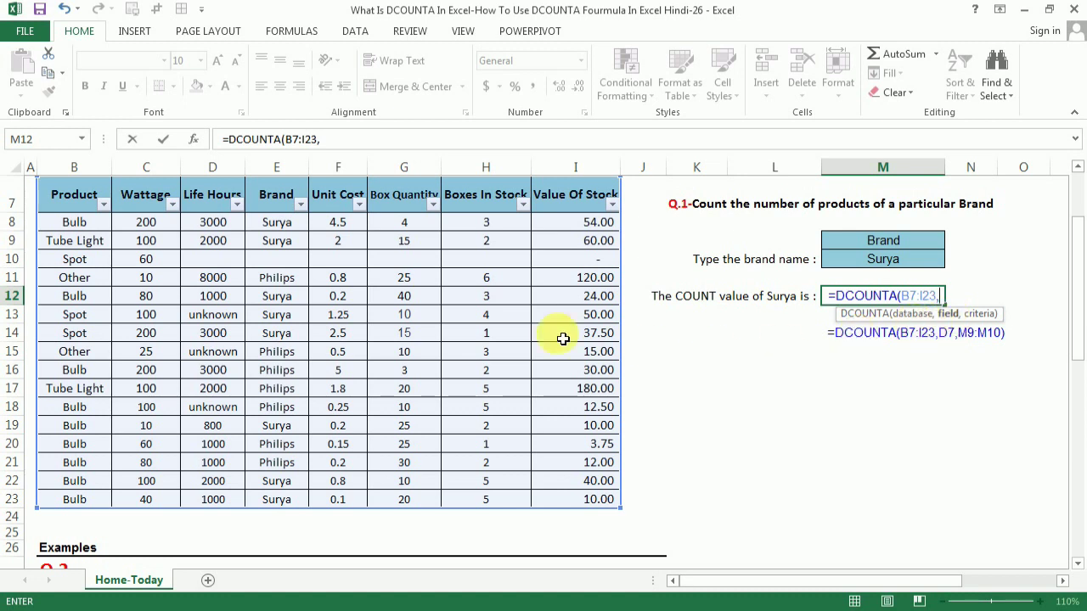
left_click(268, 195)
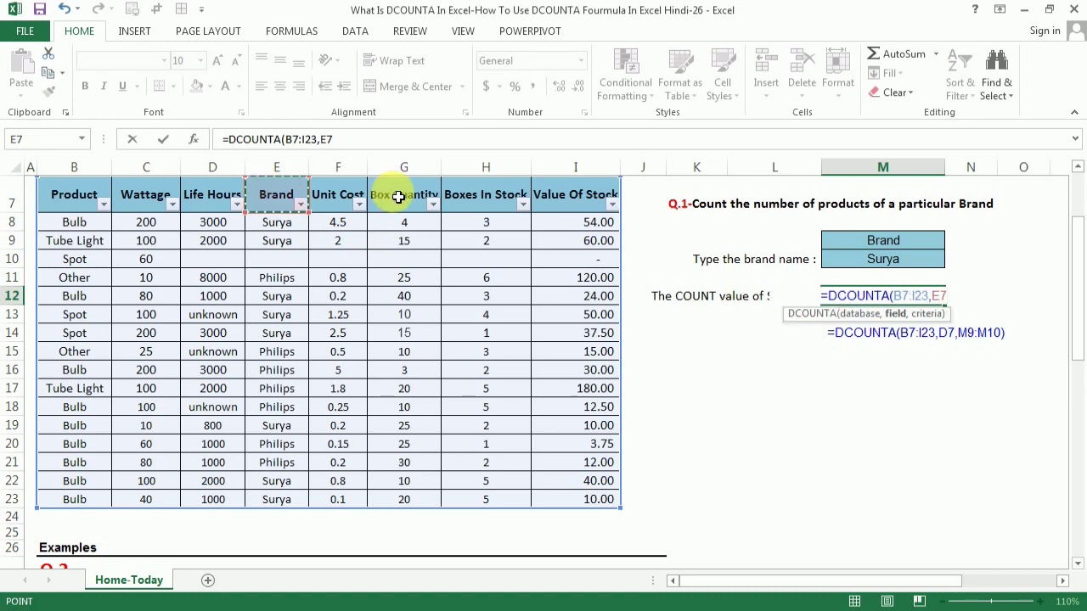
type(",")
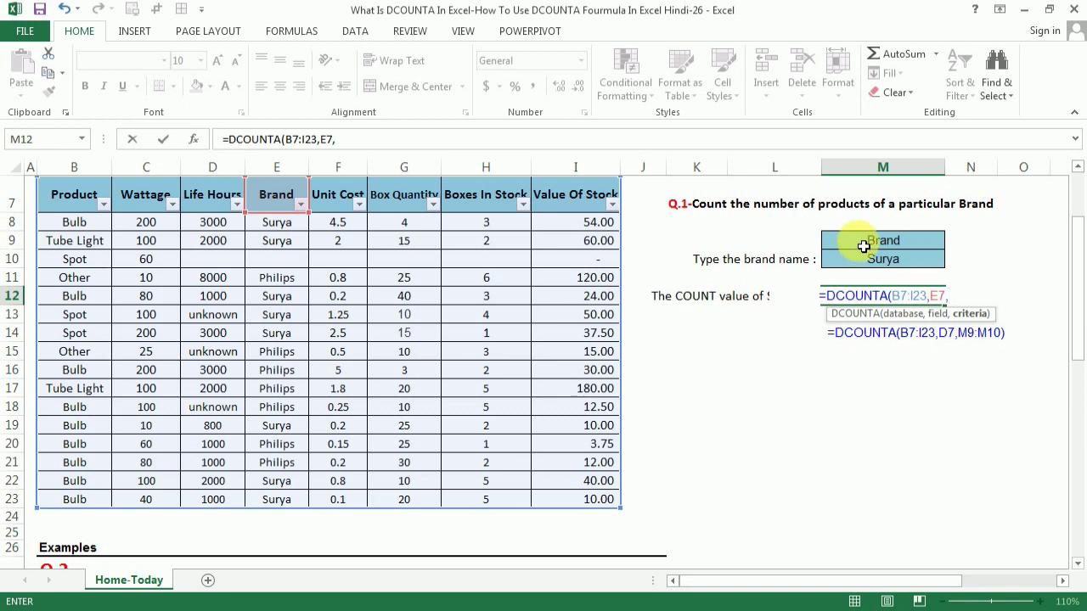
left_click_drag(900, 240, 945, 251)
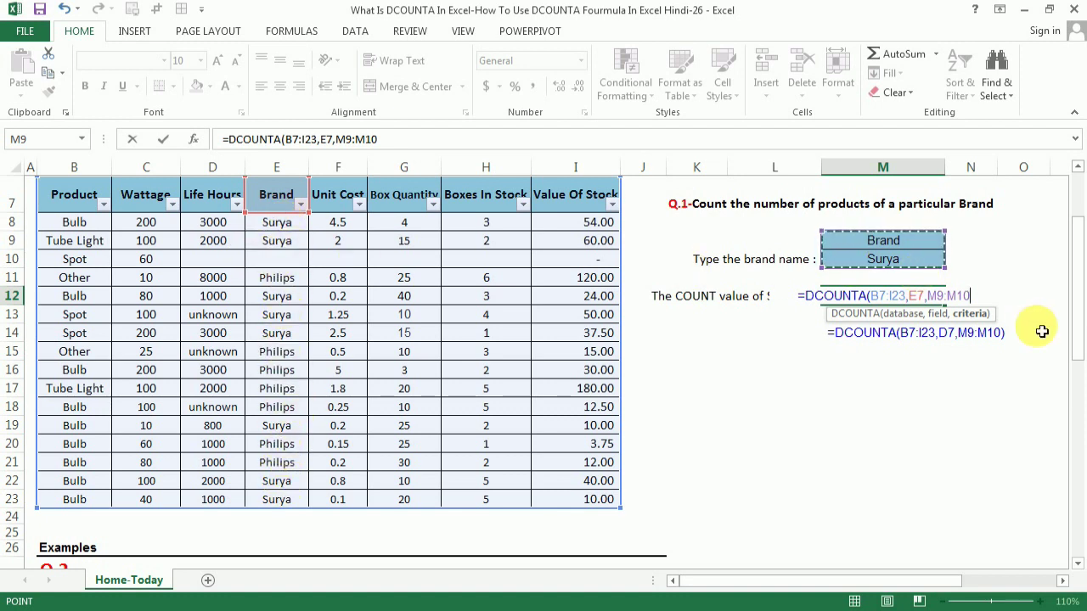
type(")")
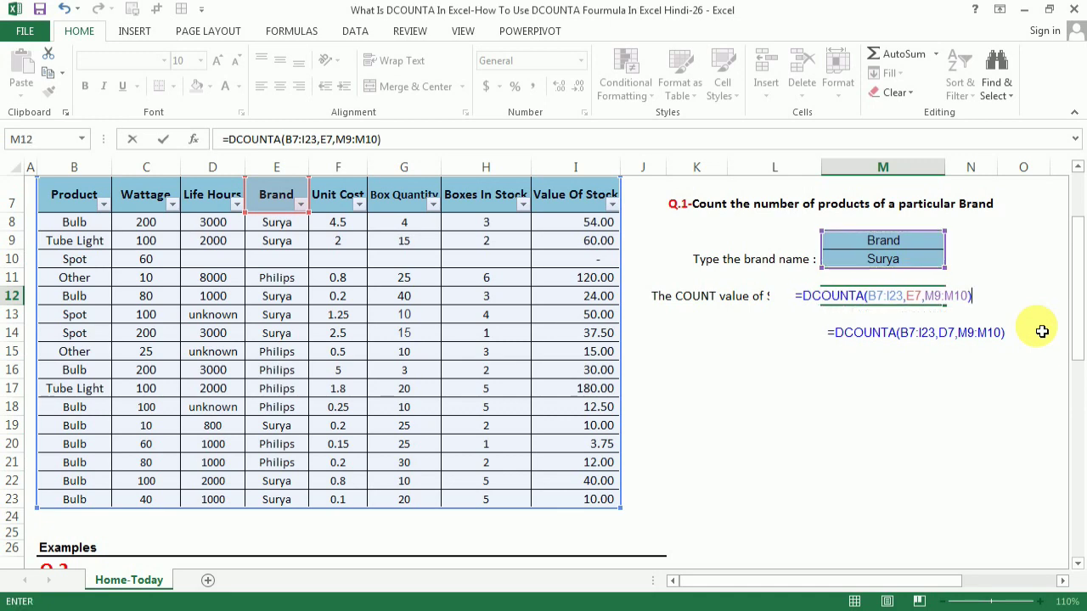
key("Return")
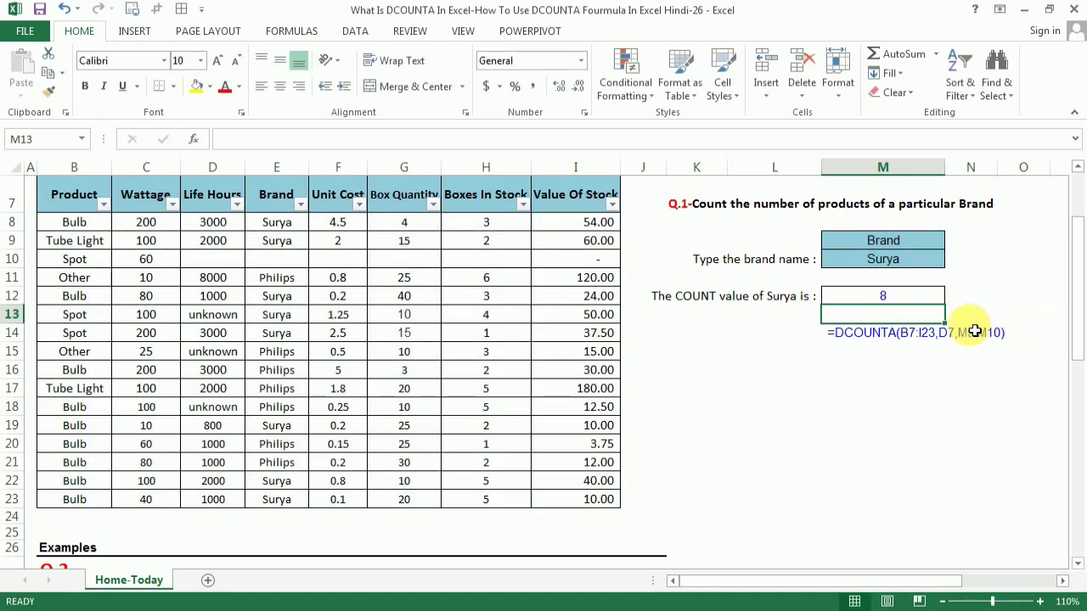
Filter the Brand column to show only Surya rows.
double_click(902, 297)
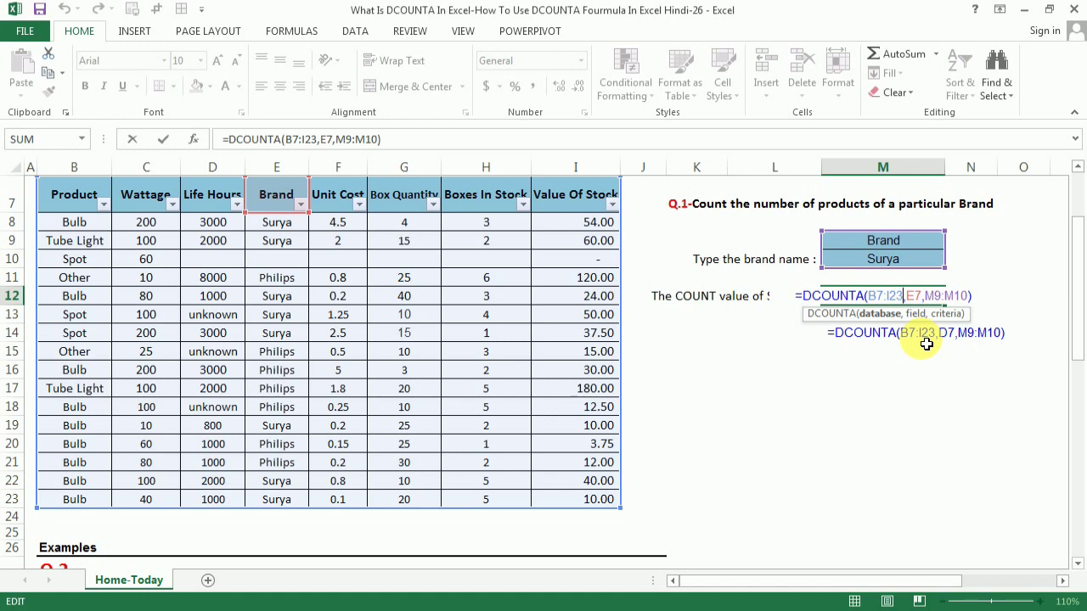
key("Return")
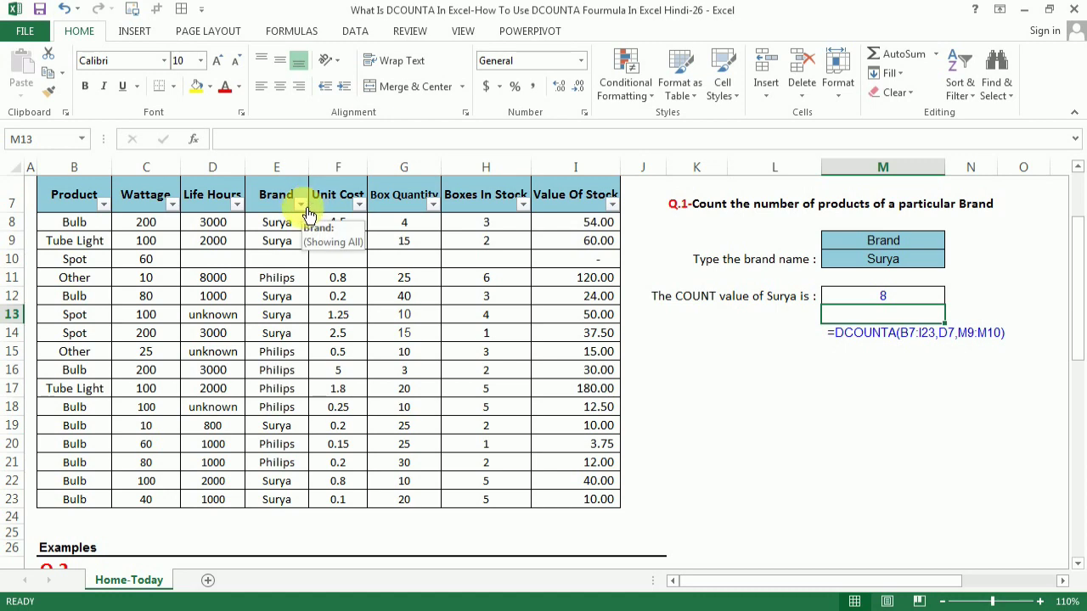
left_click(303, 209)
left_click(136, 366)
left_click(144, 394)
left_click(196, 522)
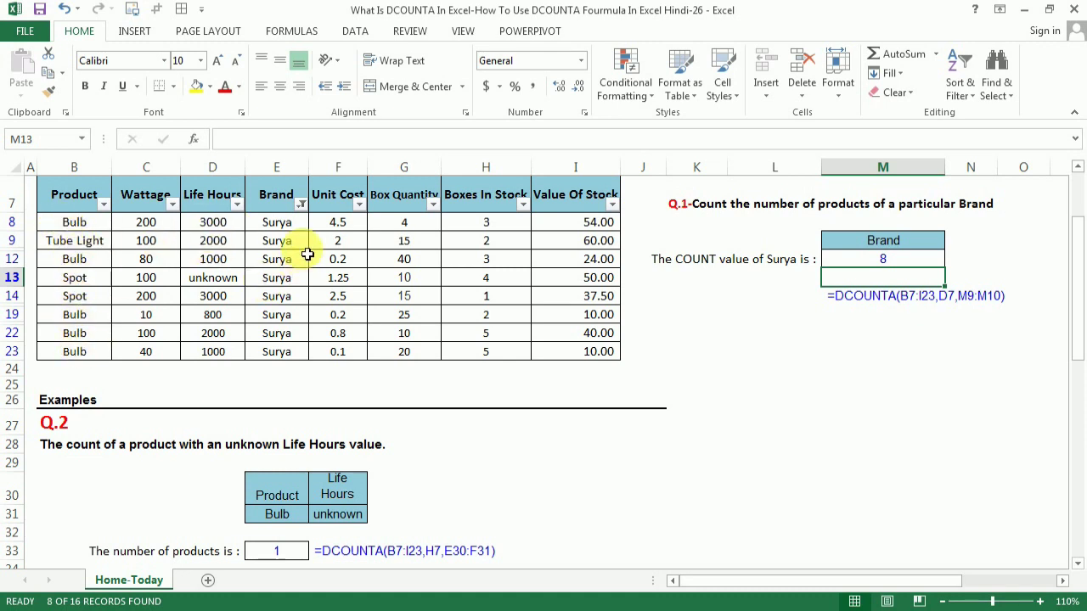
Select the visible filtered Brand entries to confirm 8 records match the DCOUNTA result.
left_click_drag(85, 225, 98, 352)
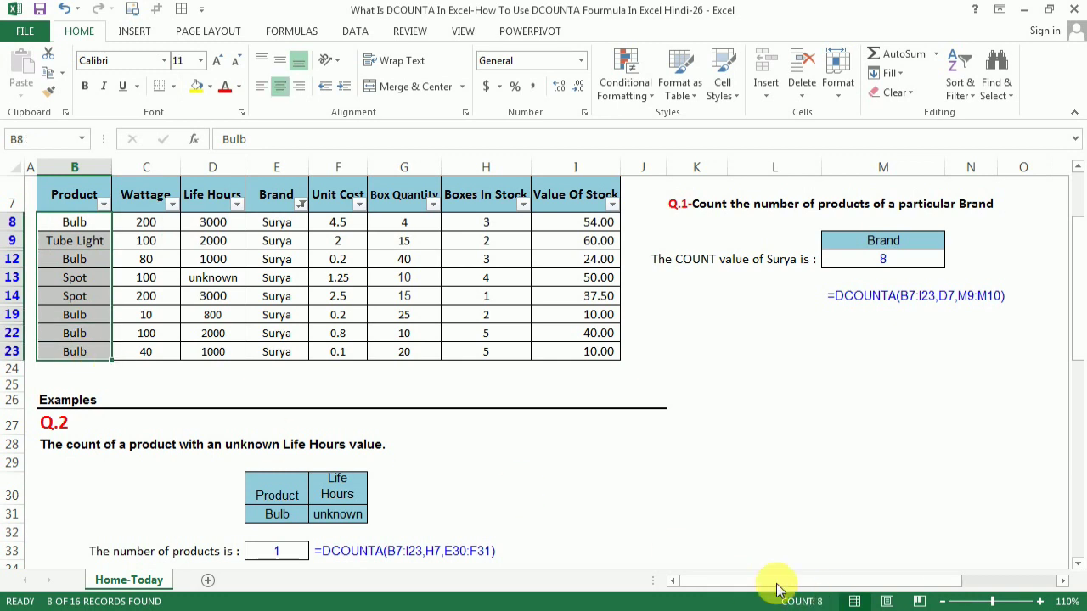
left_click_drag(282, 225, 280, 335)
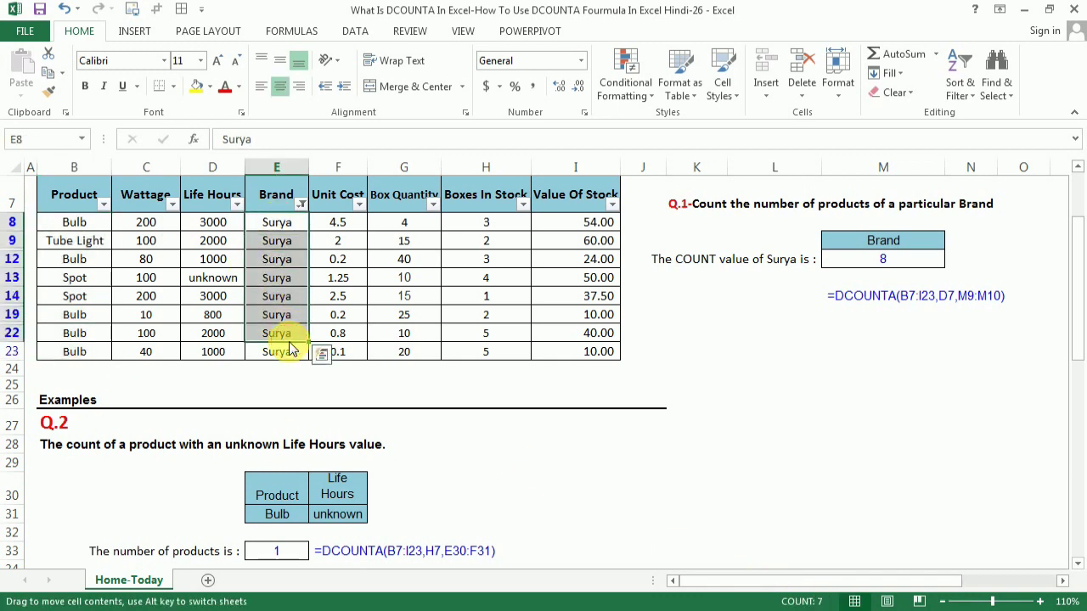
left_click_drag(276, 222, 290, 354)
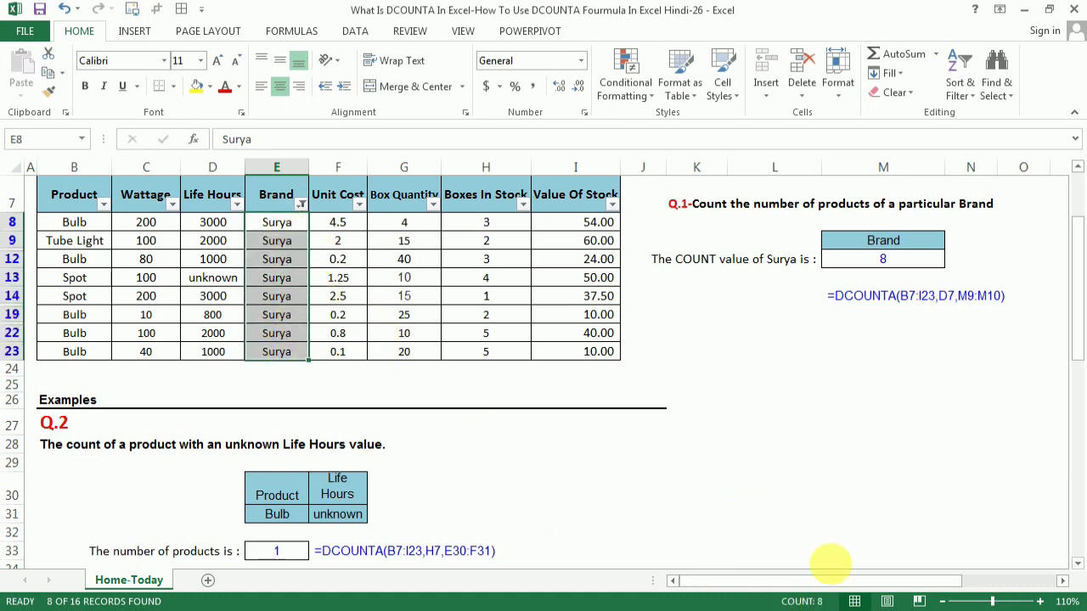
left_click(854, 415)
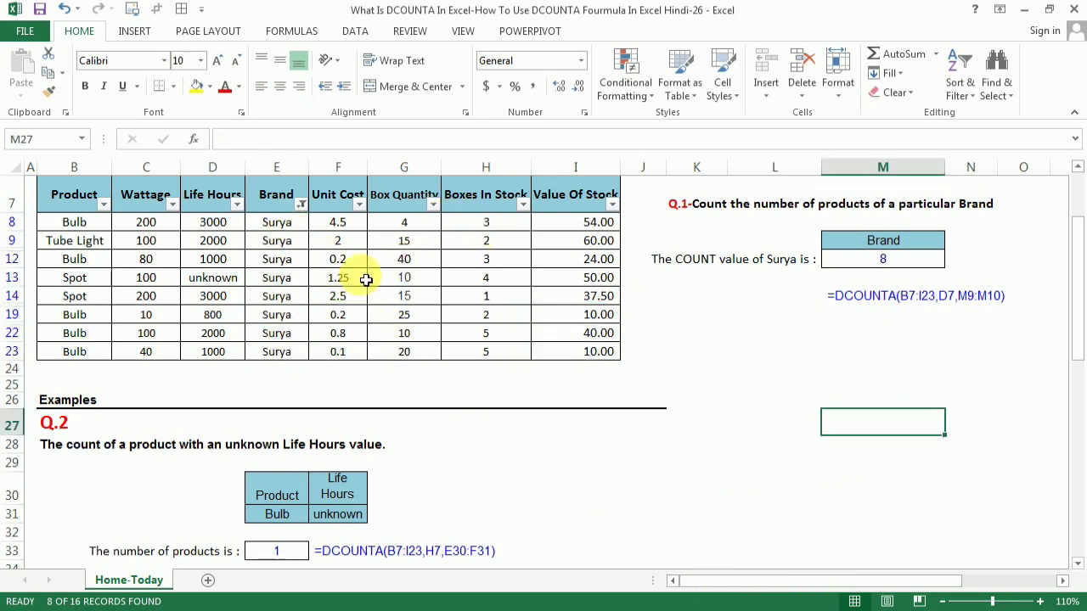
key("ctrl+z")
scroll(560, 310, "up", 1)
scroll(564, 314, "down", 1)
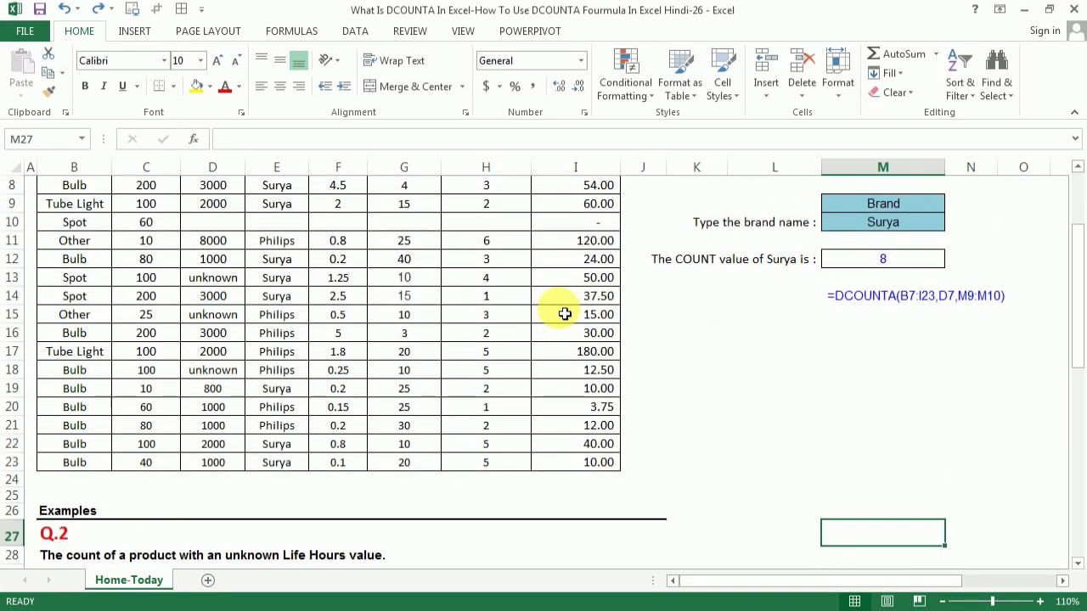
scroll(564, 314, "down", 2)
scroll(565, 314, "down", 2)
left_click(483, 352)
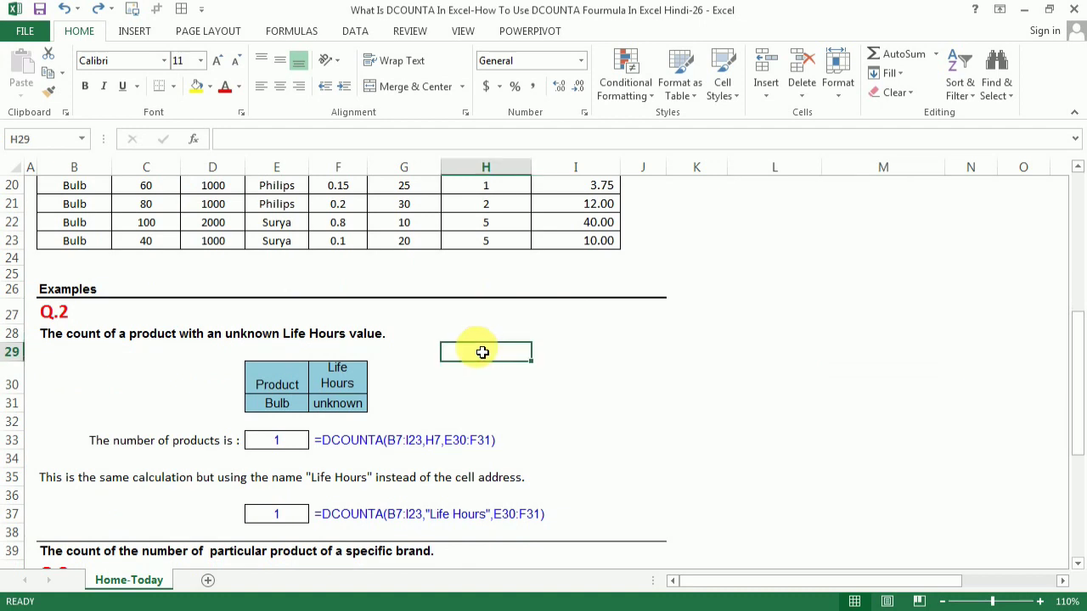
scroll(482, 352, "down", 1)
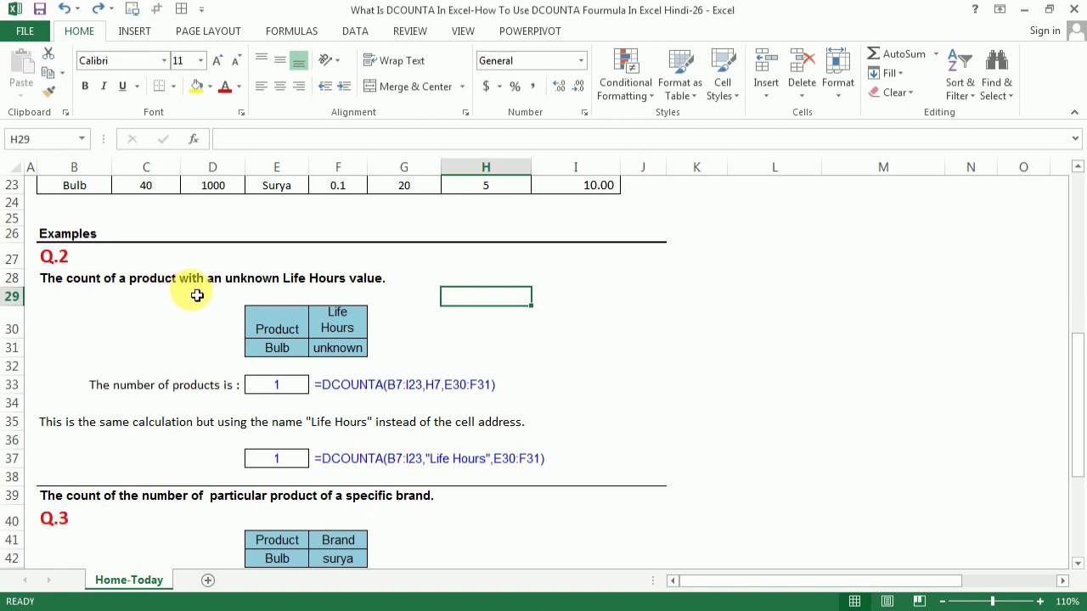
left_click(434, 297)
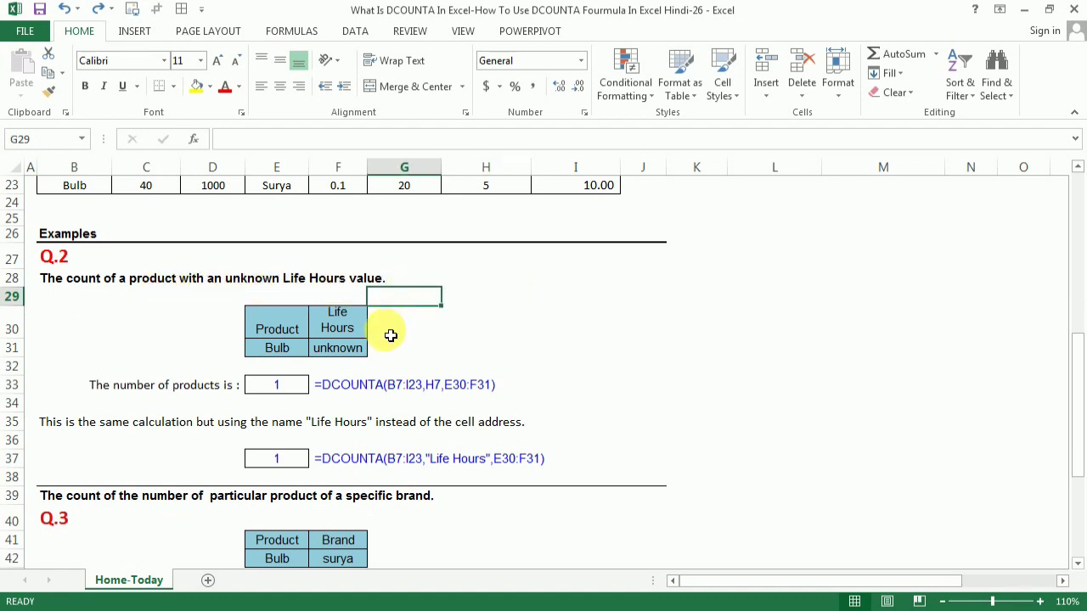
left_click(344, 352)
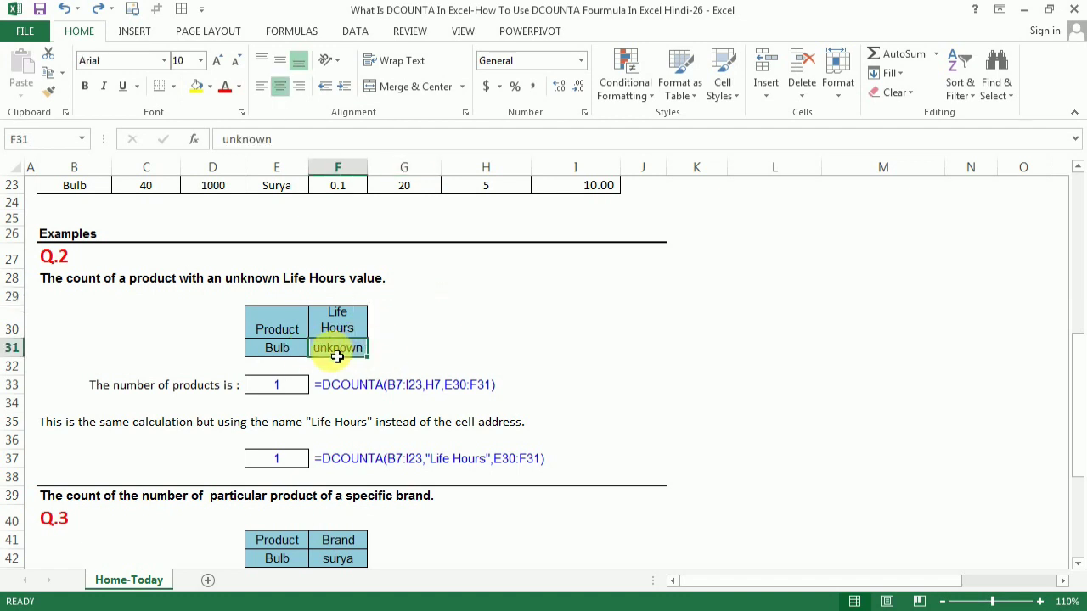
left_click(273, 325)
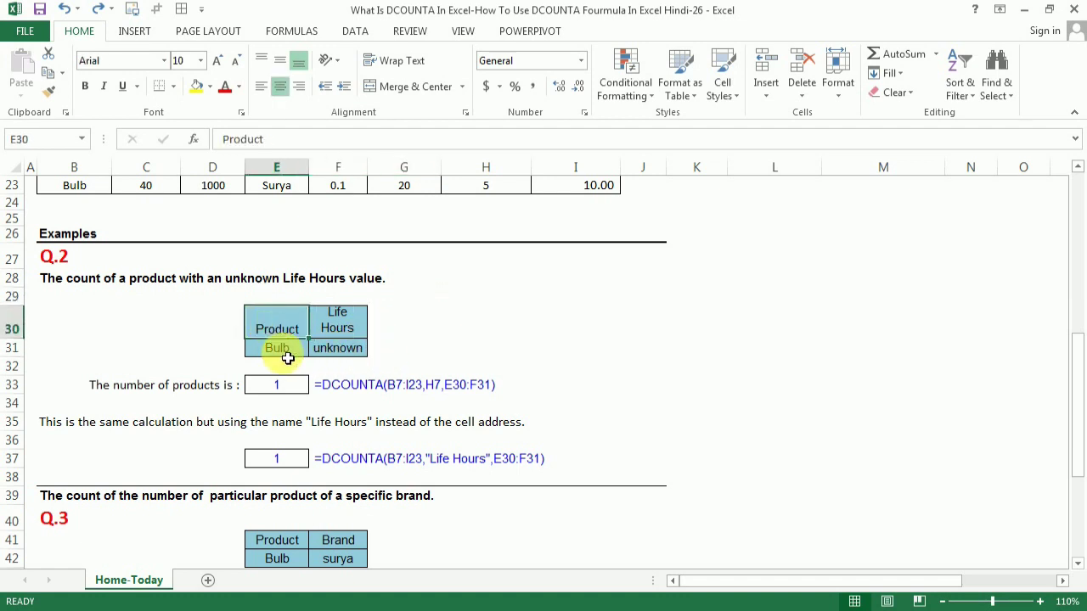
left_click(287, 355)
scroll(213, 310, "up", 2)
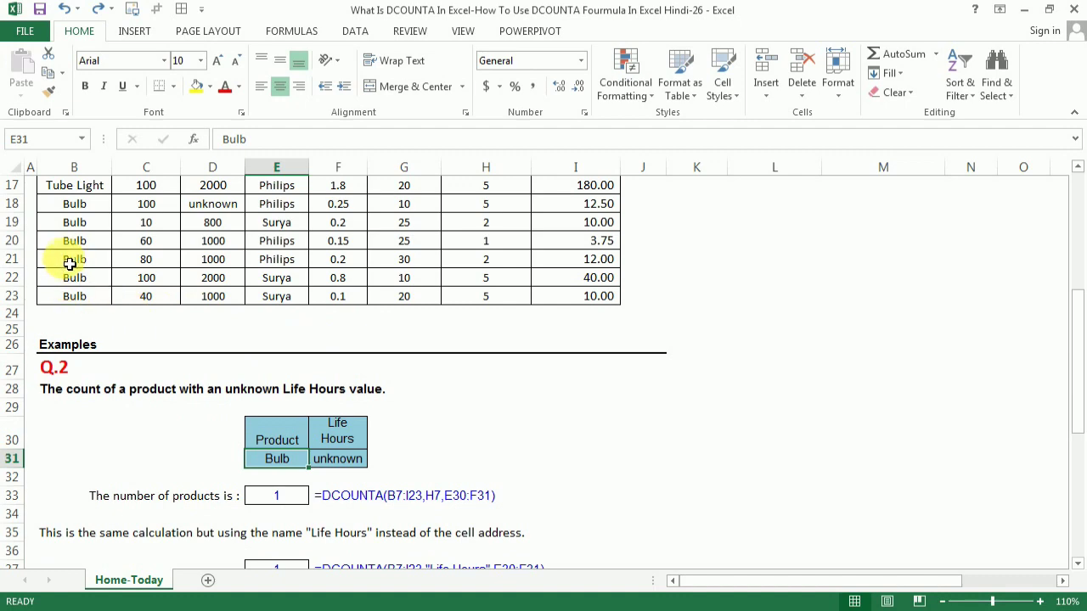
left_click(75, 204)
scroll(85, 229, "up", 3)
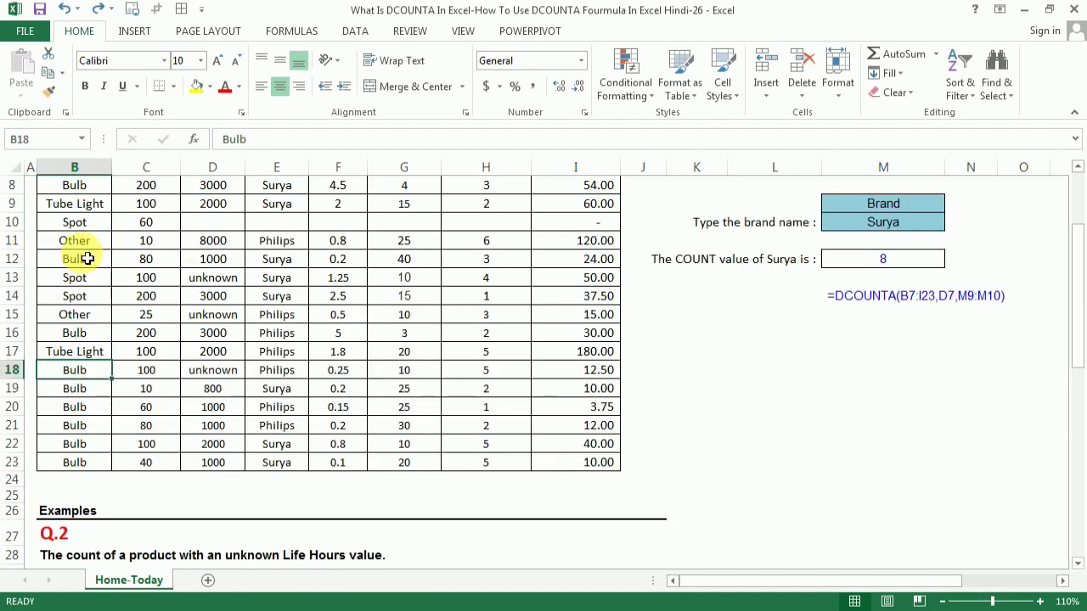
scroll(212, 382, "down", 4)
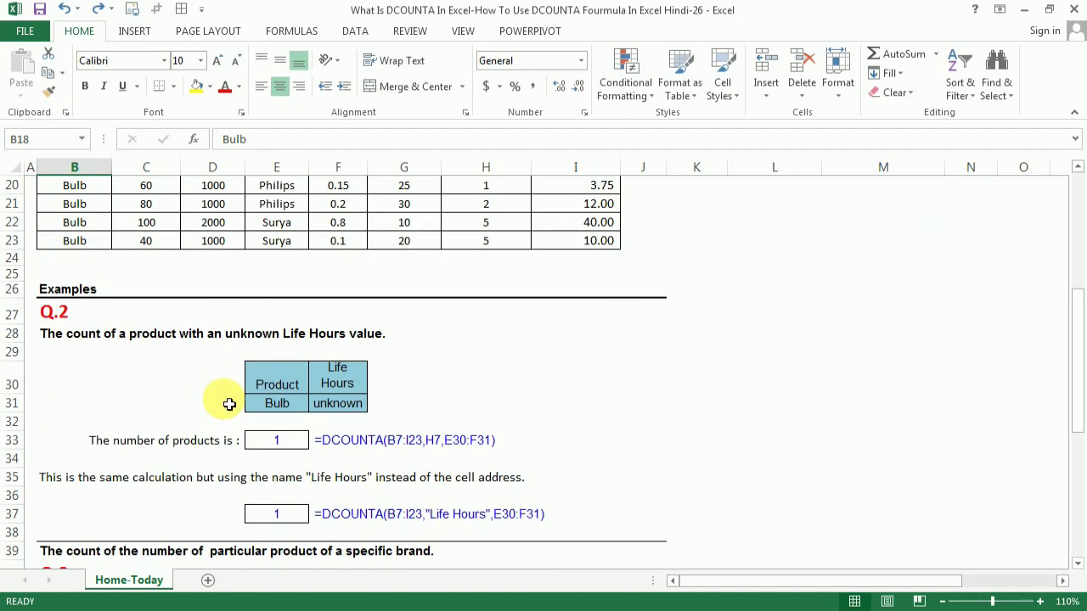
left_click(346, 407)
scroll(352, 399, "up", 6)
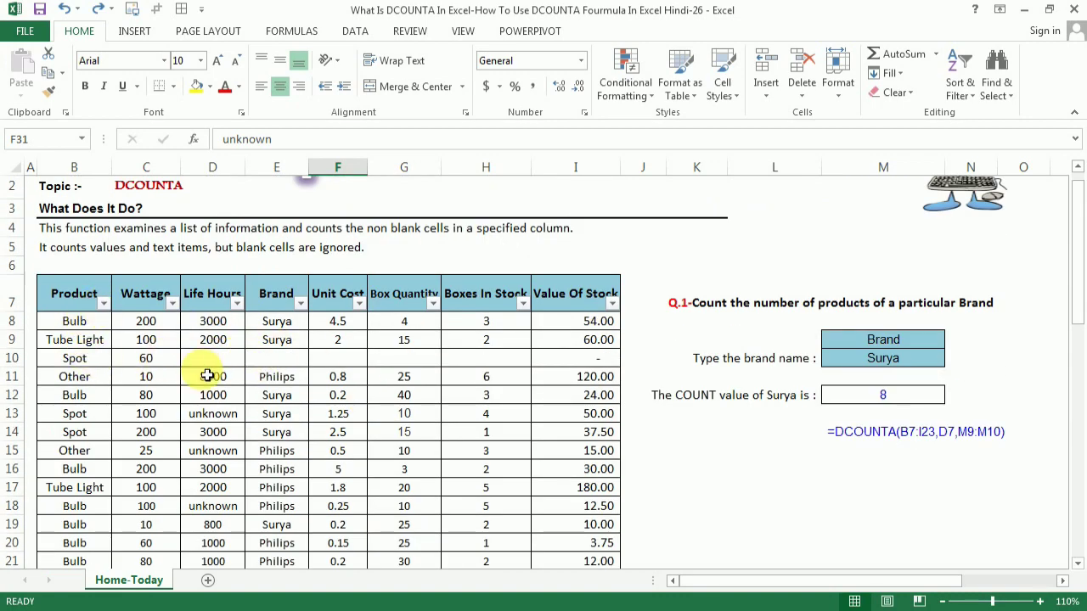
left_click_drag(228, 325, 223, 488)
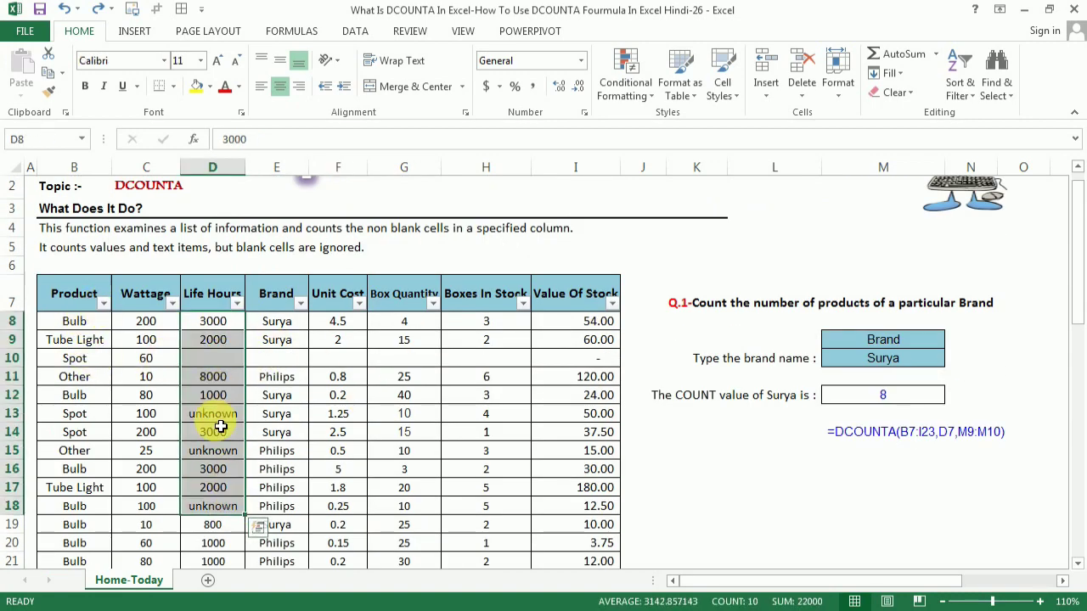
left_click(223, 416)
scroll(221, 420, "down", 2)
scroll(222, 412, "up", 2)
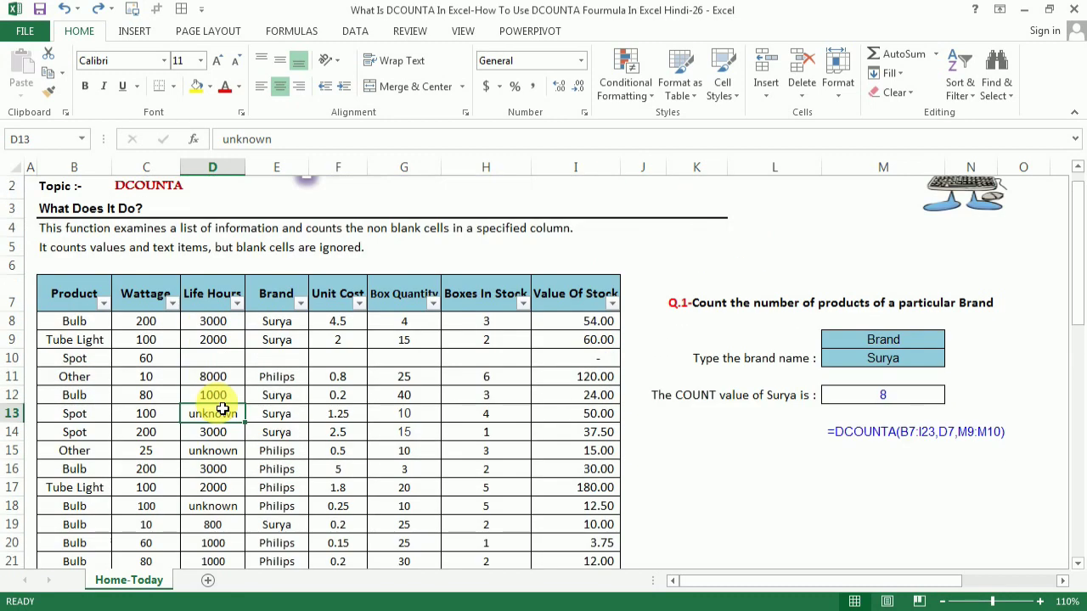
left_click(237, 303)
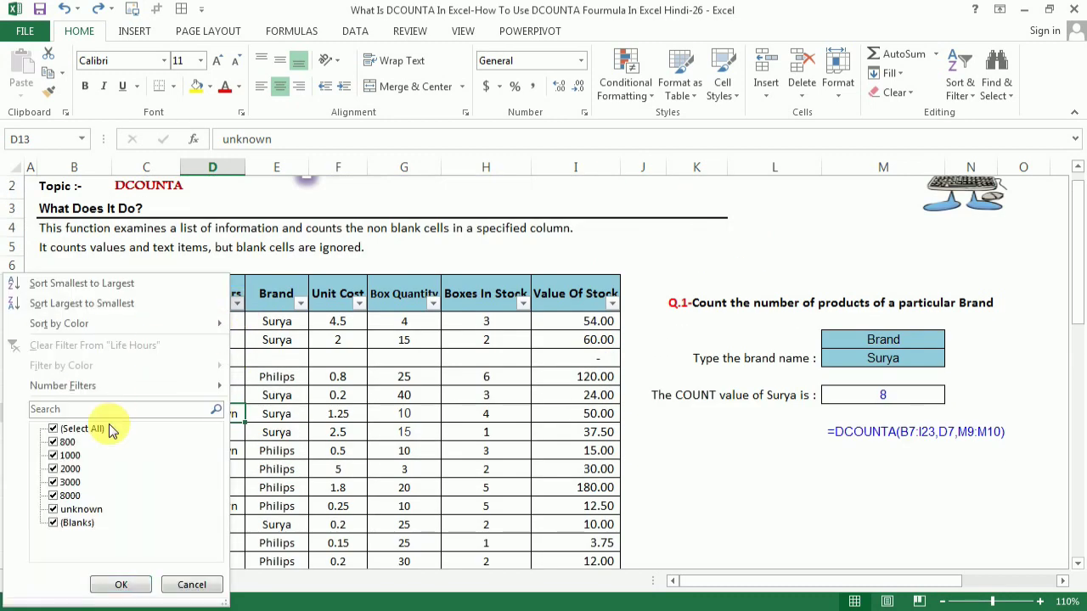
left_click(93, 431)
left_click(72, 509)
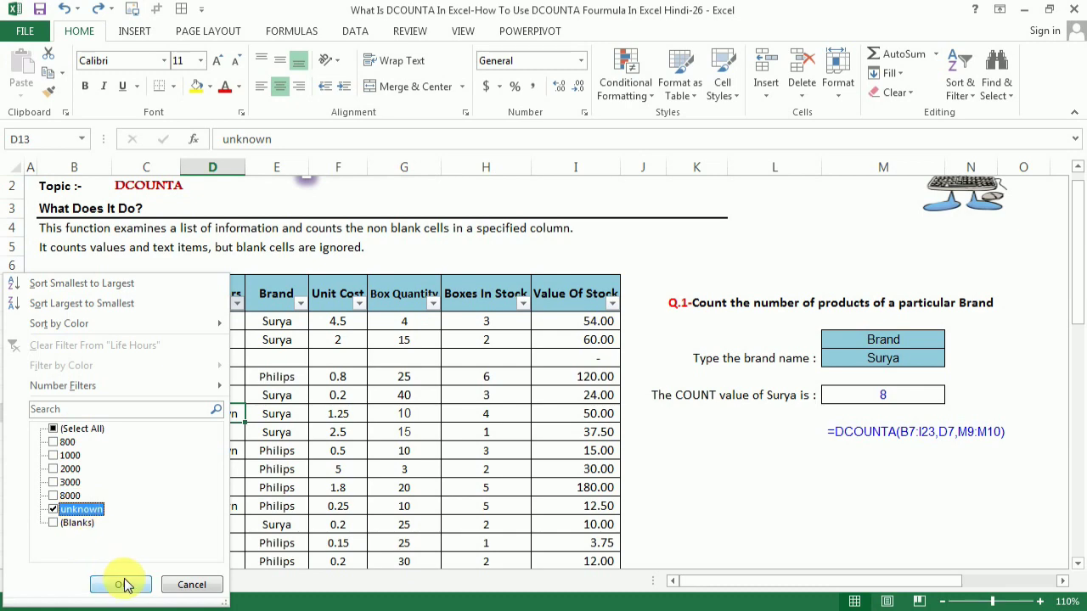
left_click(120, 584)
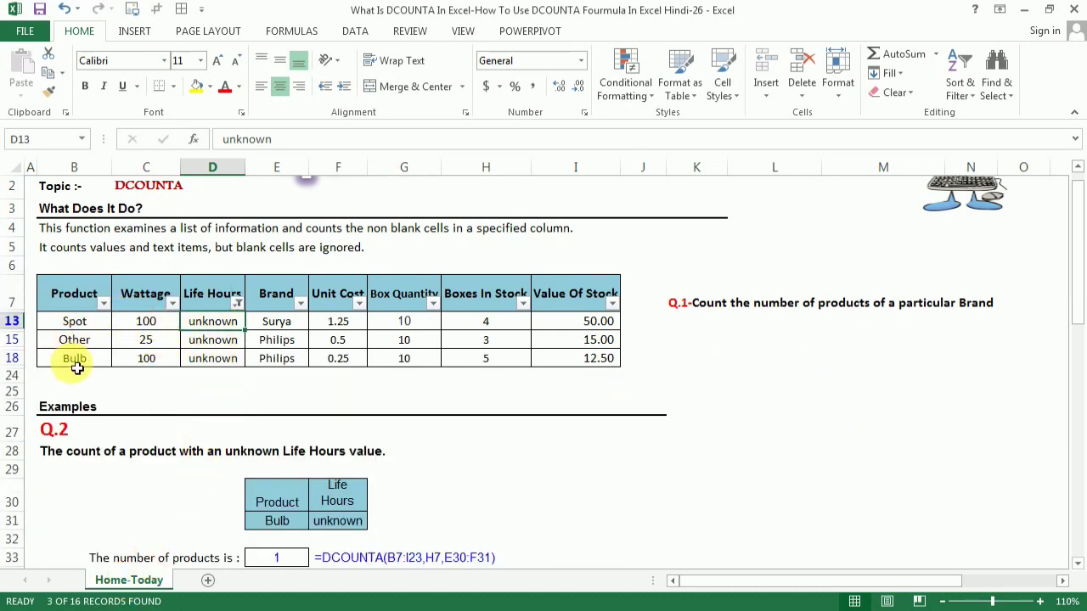
scroll(183, 410, "down", 1)
scroll(184, 409, "down", 3)
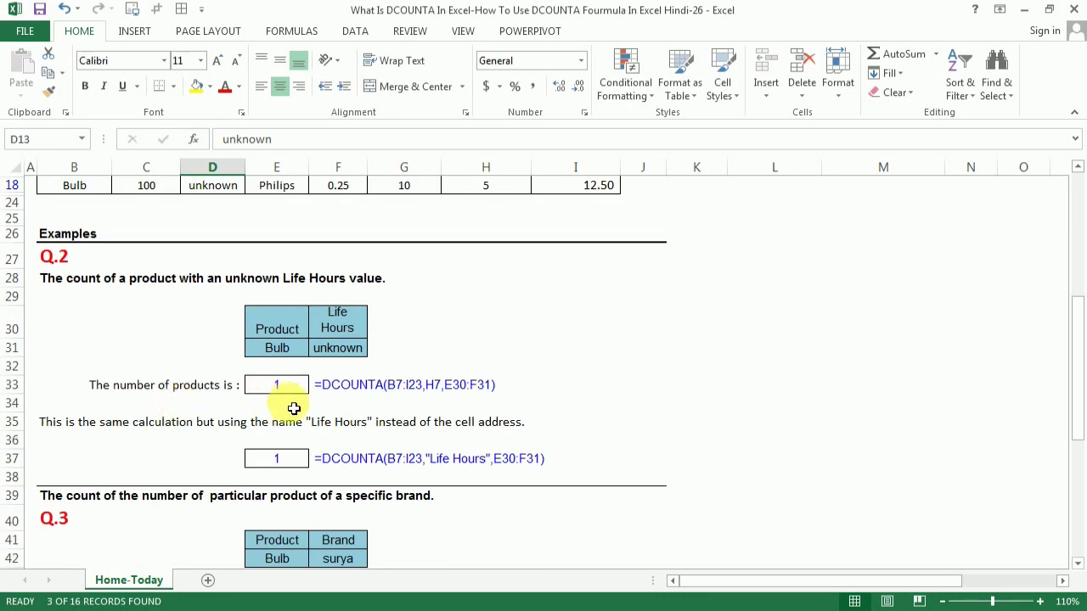
left_click(289, 348)
scroll(289, 348, "up", 3)
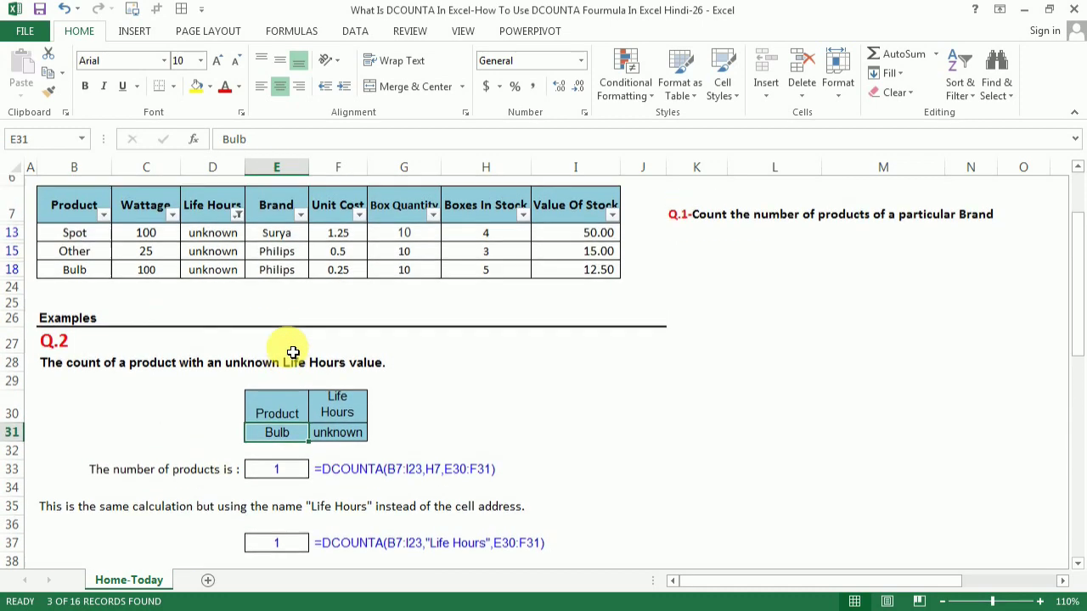
left_click(90, 319)
left_click(206, 312)
left_click(90, 315)
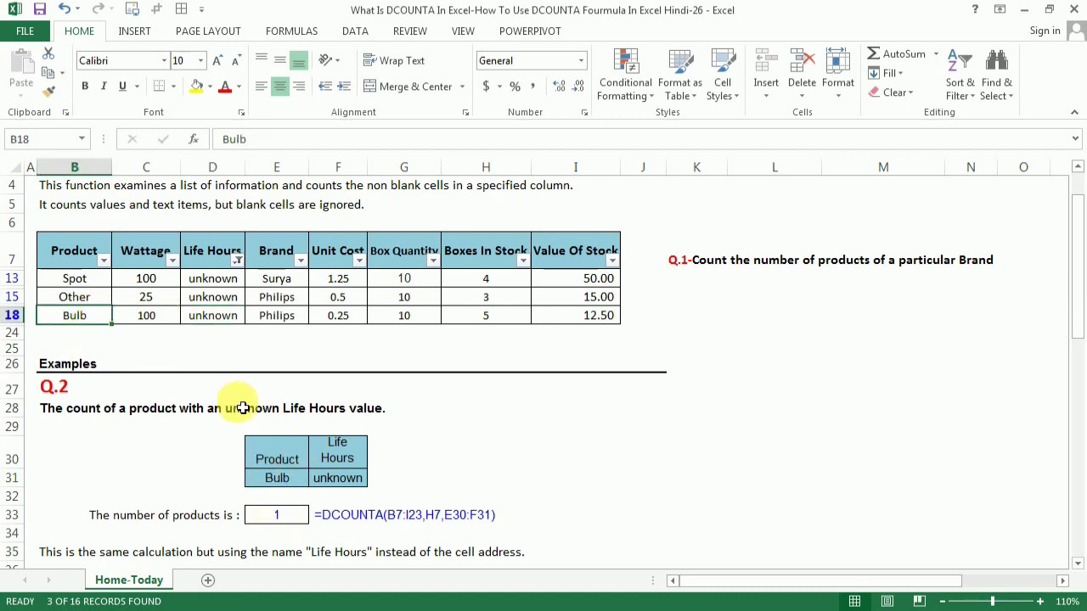
left_click(237, 260)
left_click(93, 423)
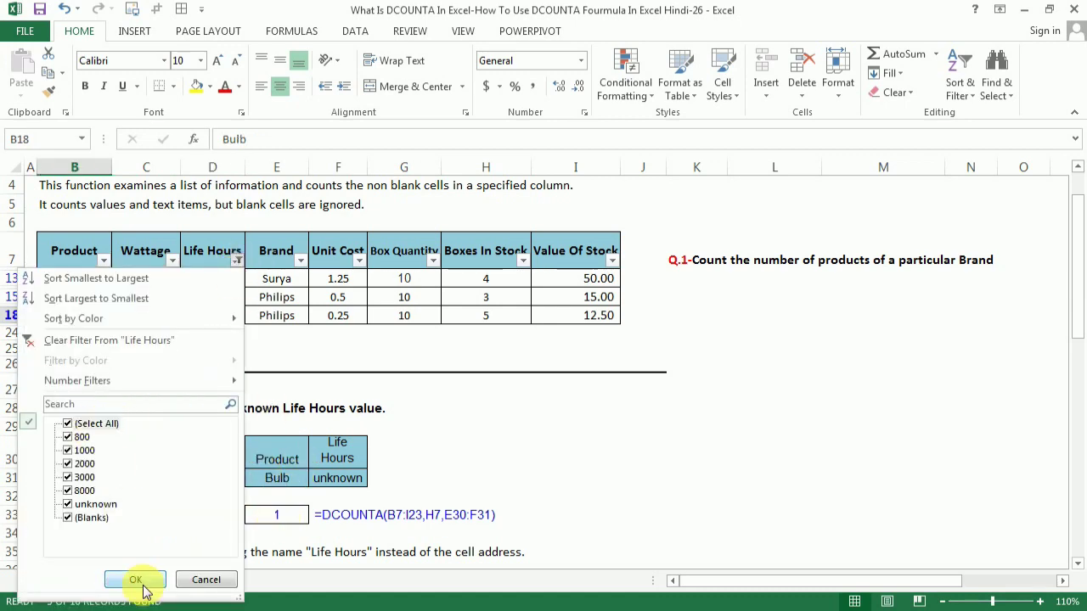
left_click(148, 582)
scroll(219, 544, "down", 5)
scroll(253, 489, "down", 3)
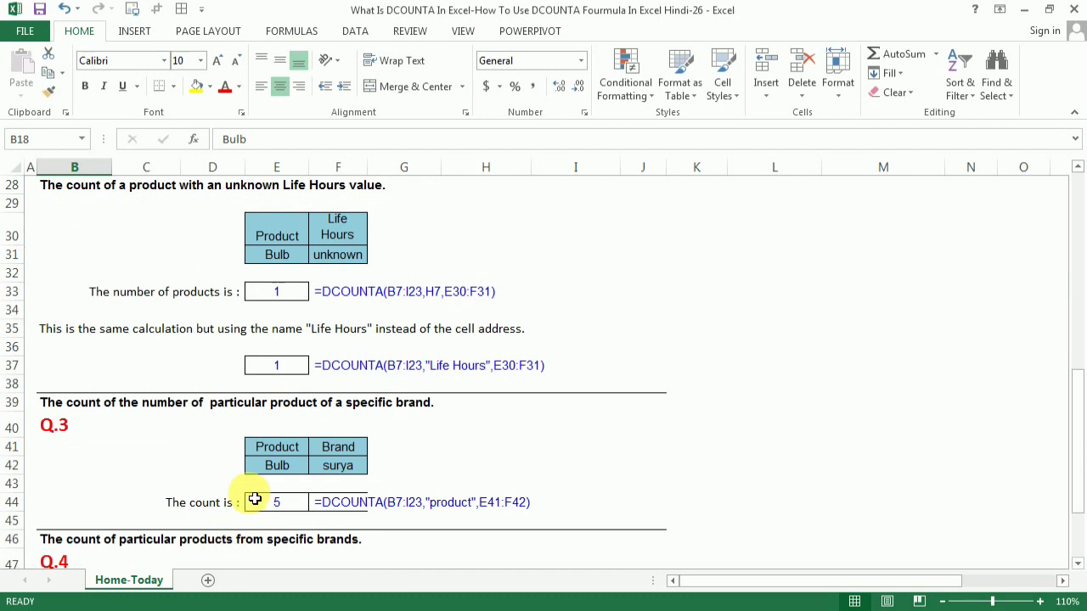
Start a DCOUNTA formula in E33, discarding a mistaken COUNTA entry first.
scroll(264, 484, "up", 1)
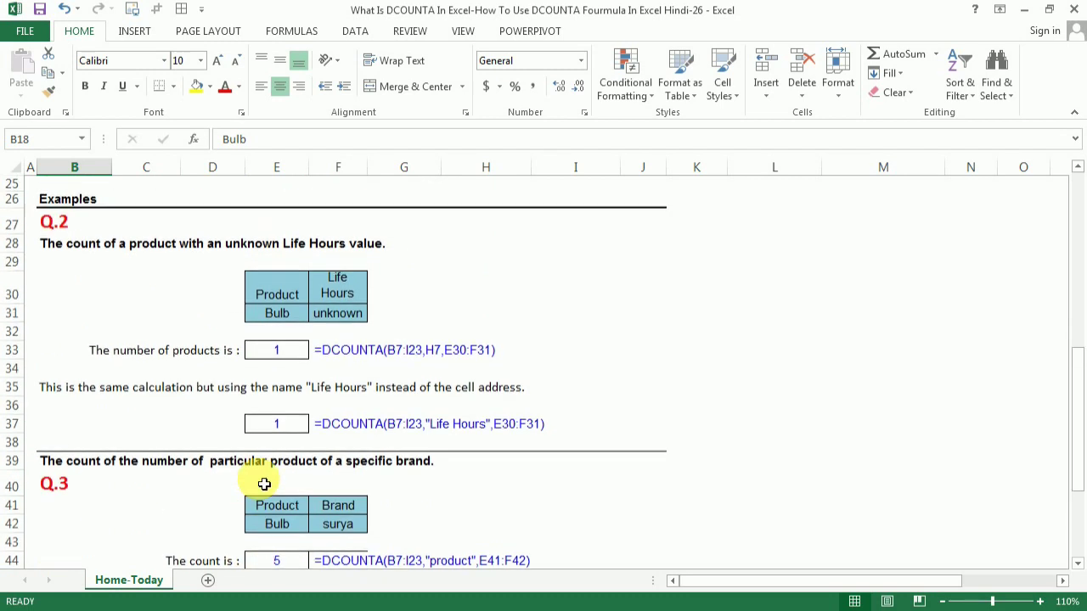
left_click(299, 357)
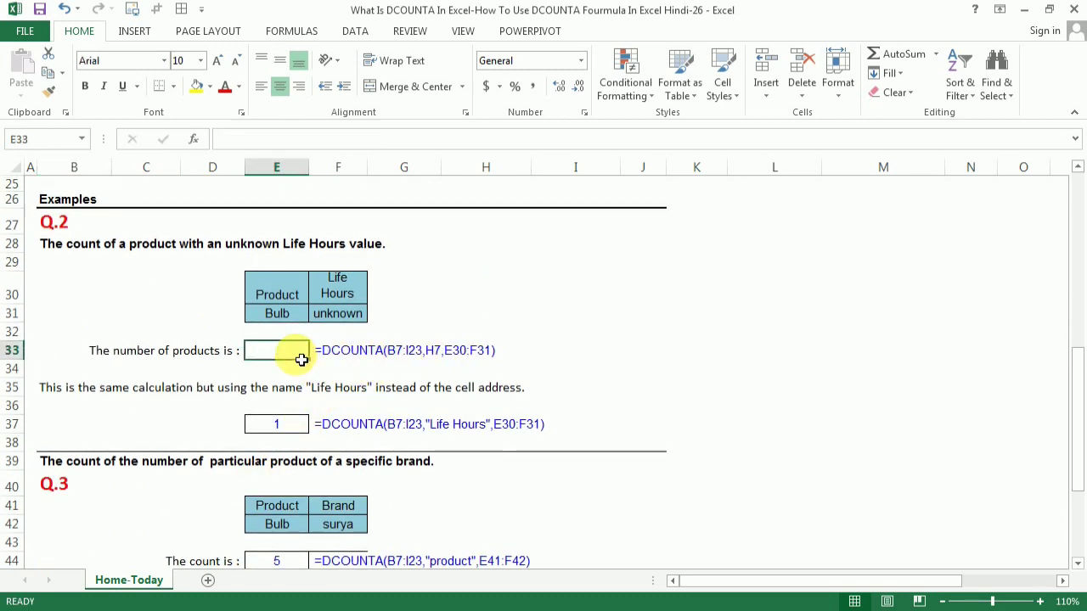
type("=")
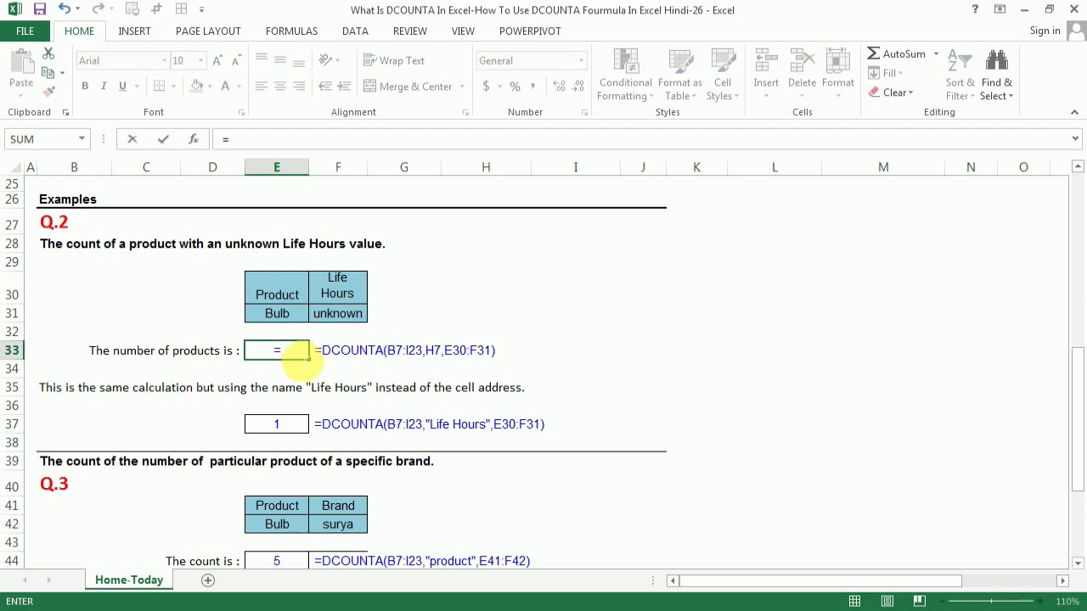
type("coun")
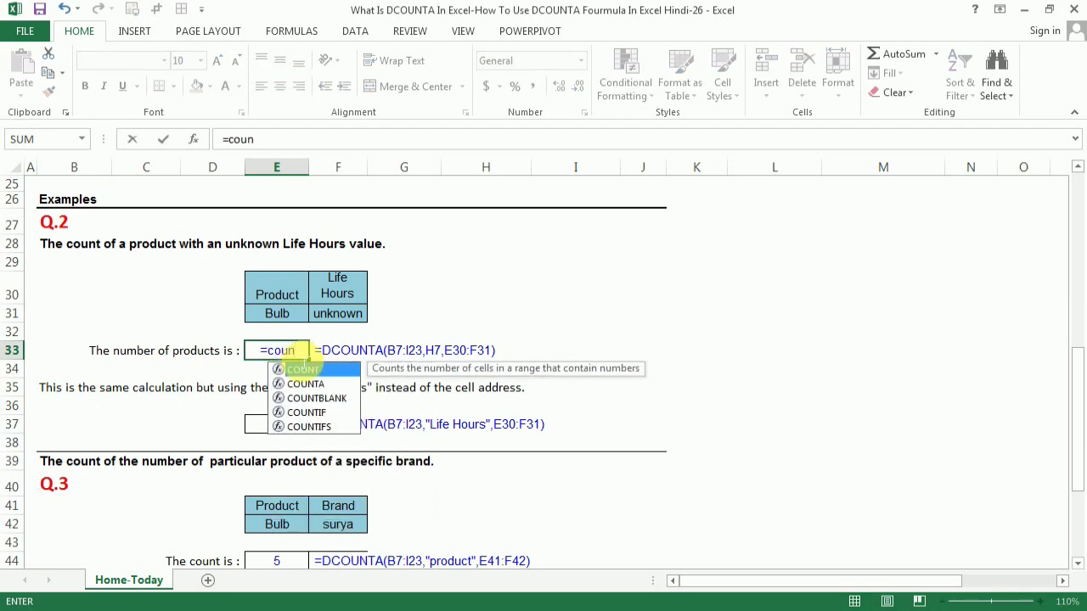
key("Down")
key("BackSpace")
key("BackSpace")
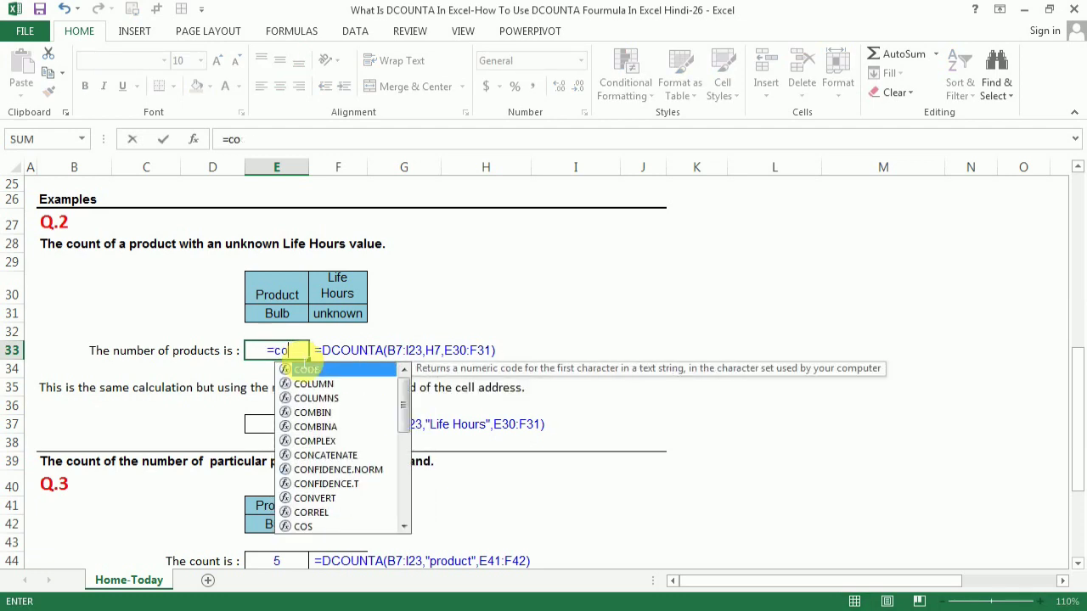
key("Escape")
type("=dcou")
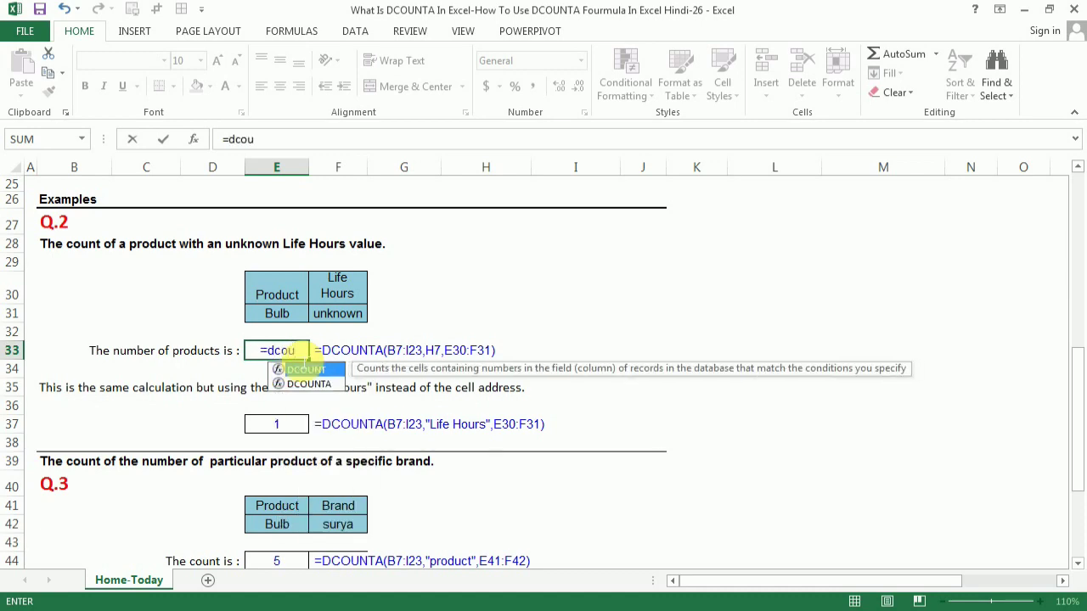
key("Down")
key("Tab")
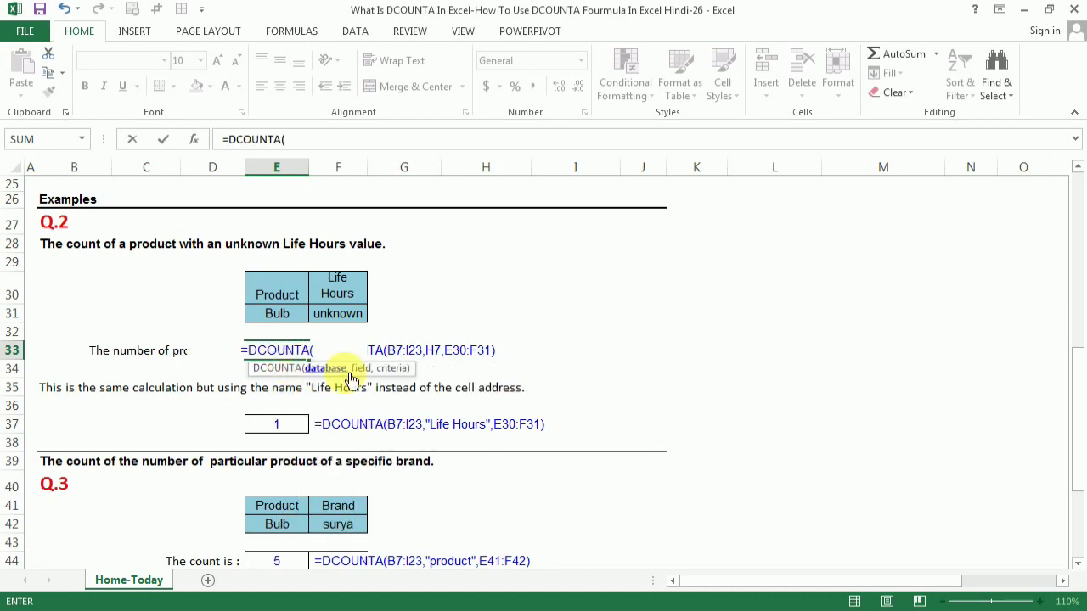
Complete E33 as =DCOUNTA(B7:I23,D7,E30:F31), returning 1.
scroll(351, 378, "up", 8)
scroll(357, 380, "down", 1)
left_click_drag(73, 251, 593, 556)
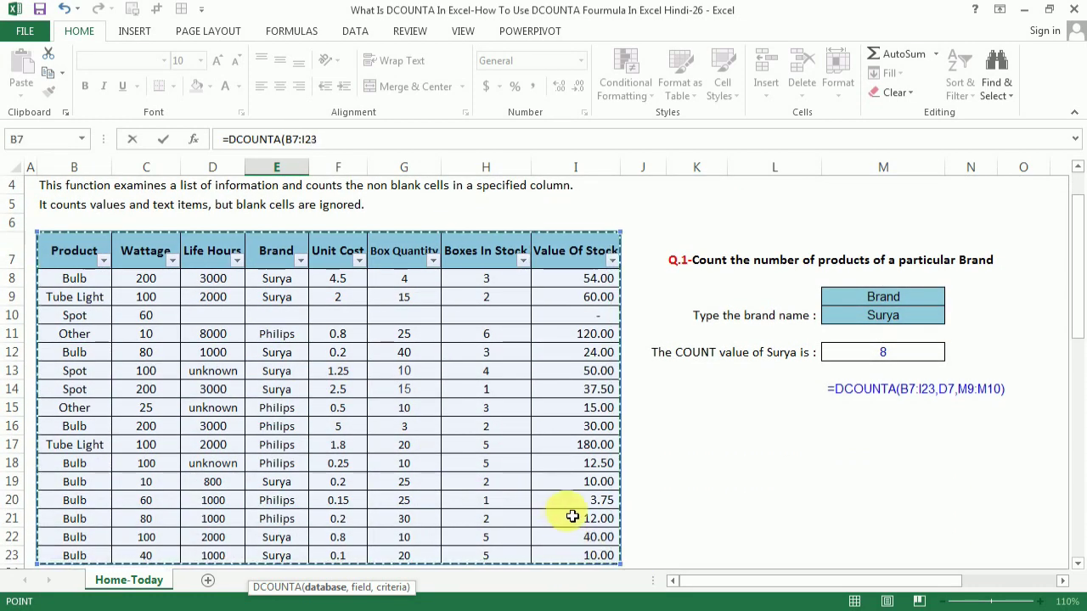
type(",")
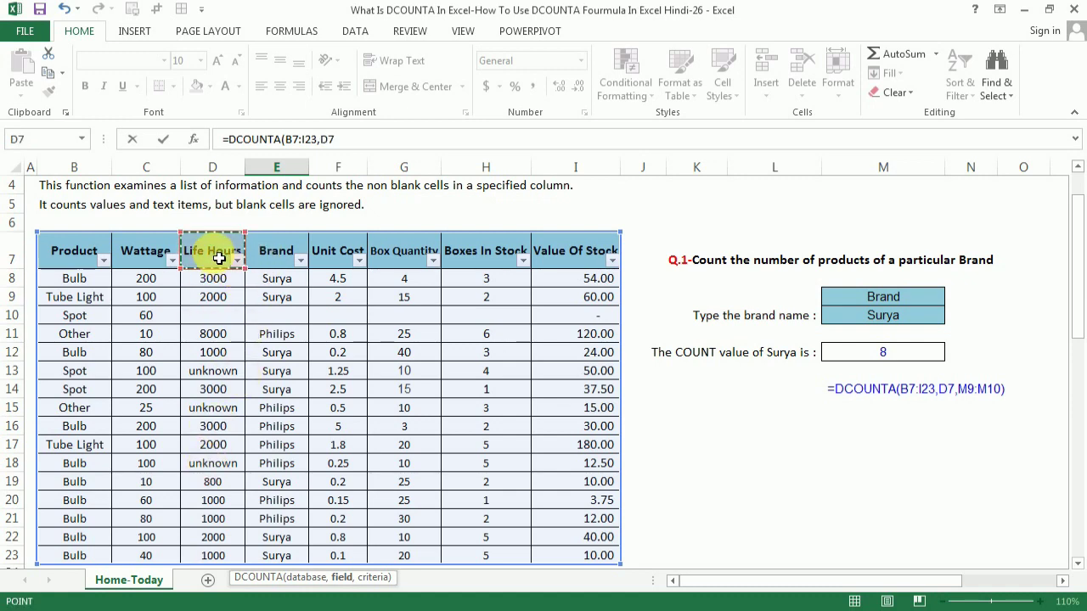
type(",")
scroll(375, 463, "down", 6)
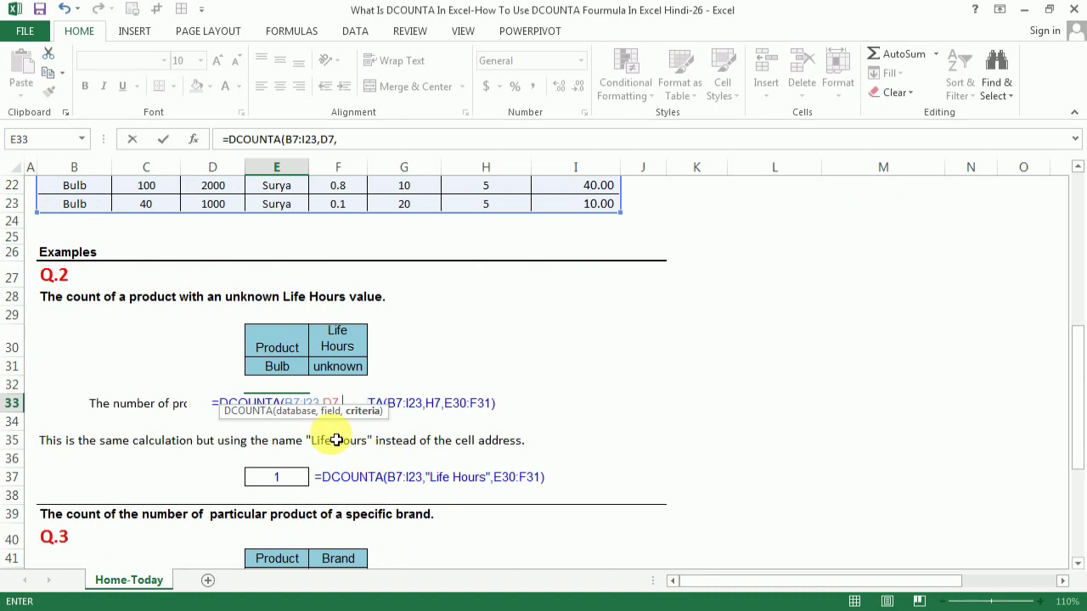
scroll(323, 433, "down", 2)
scroll(298, 436, "up", 1)
scroll(314, 412, "up", 1)
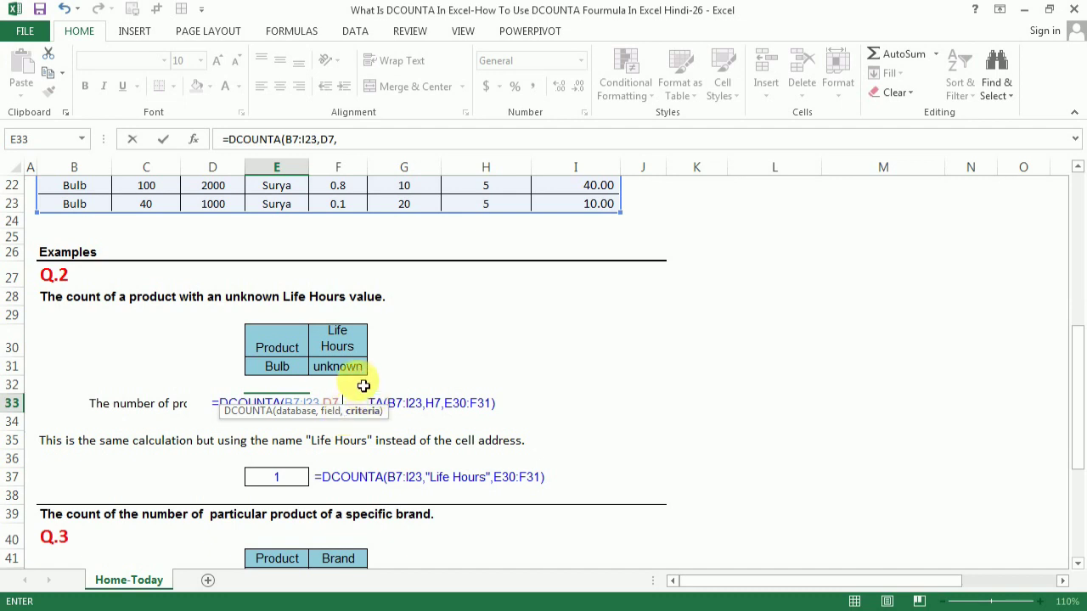
left_click_drag(280, 340, 354, 360)
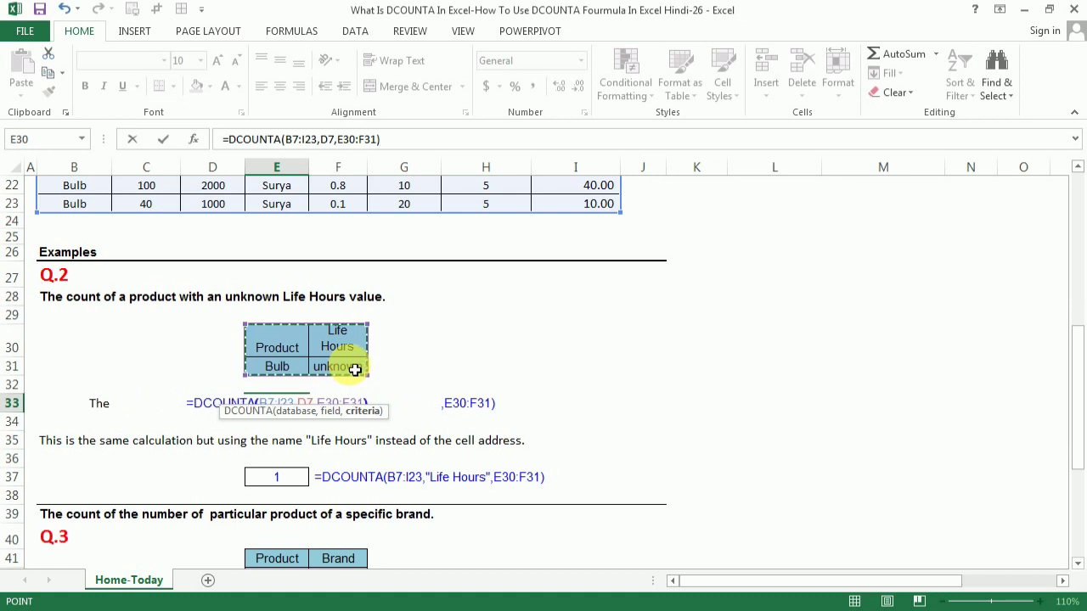
key("Return")
left_click(290, 410)
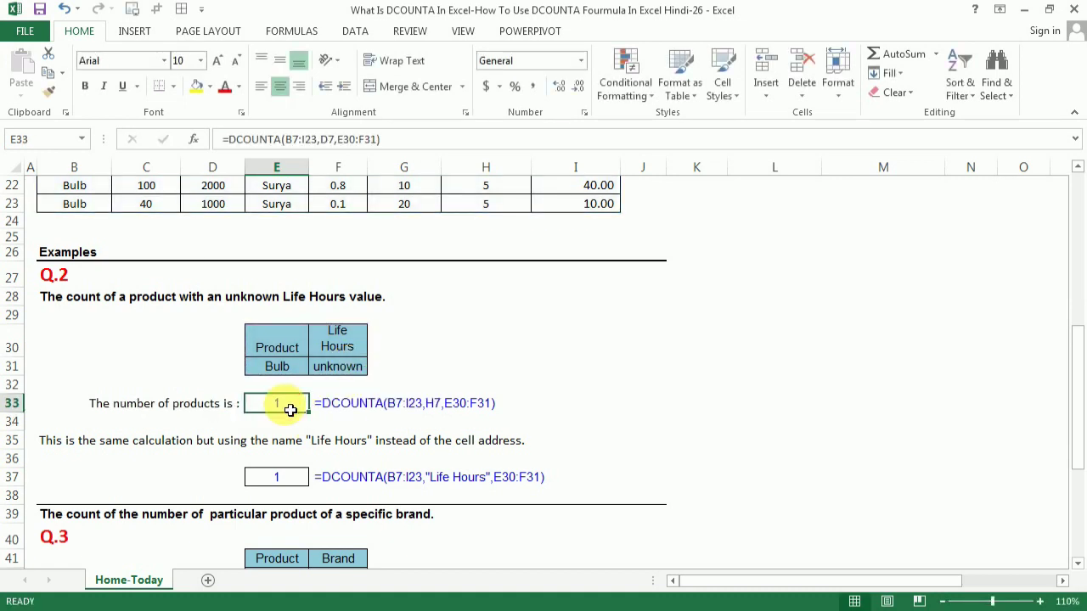
Review the Q.3 criteria Bulb (E42) and surya (F42), then select result cell E44.
left_click(293, 367)
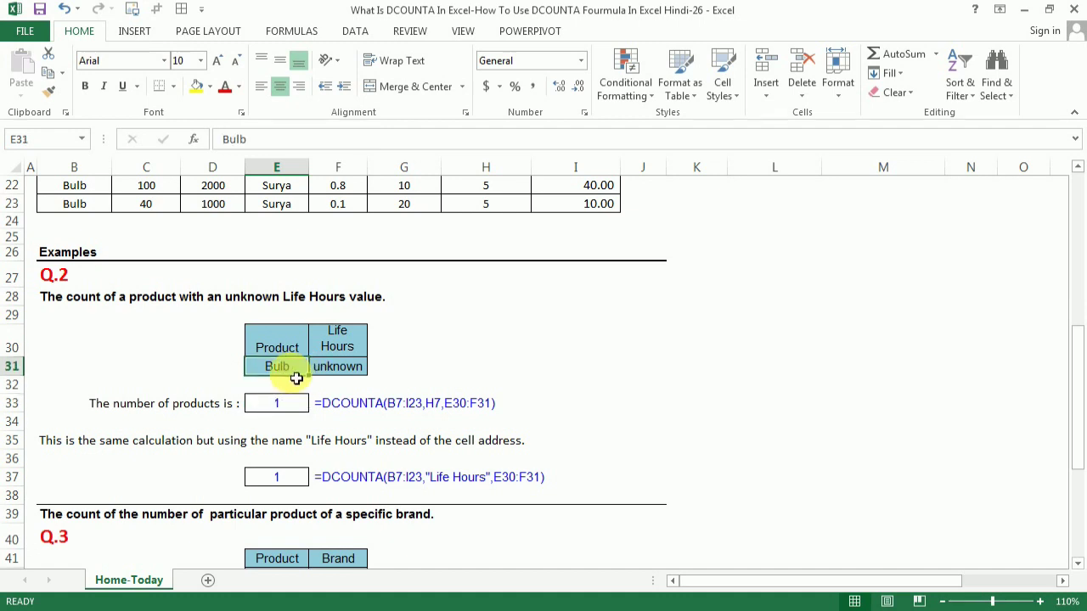
scroll(288, 375, "up", 1)
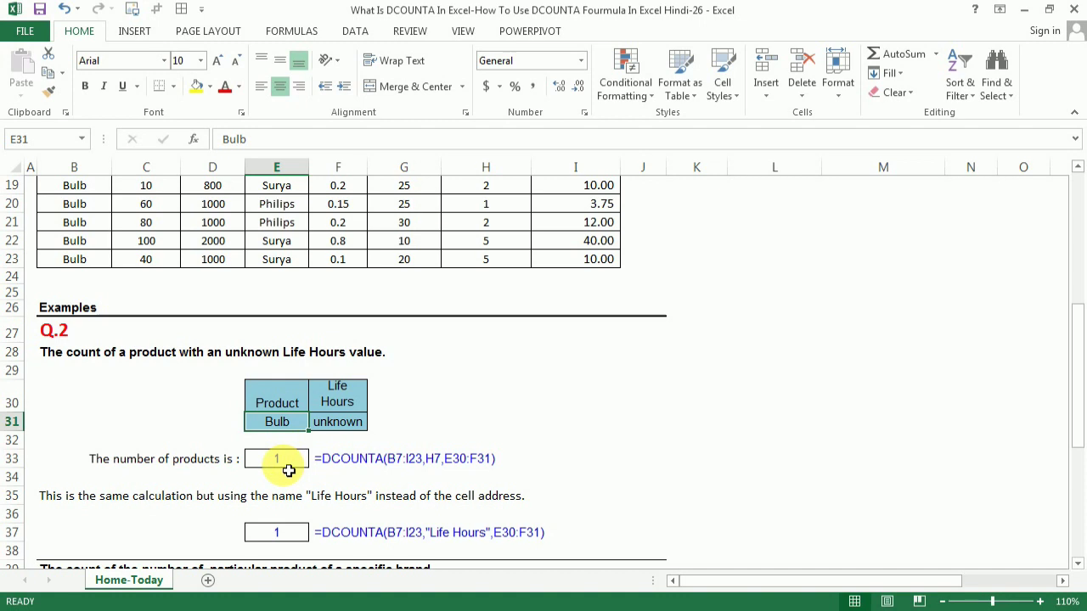
scroll(286, 467, "down", 1)
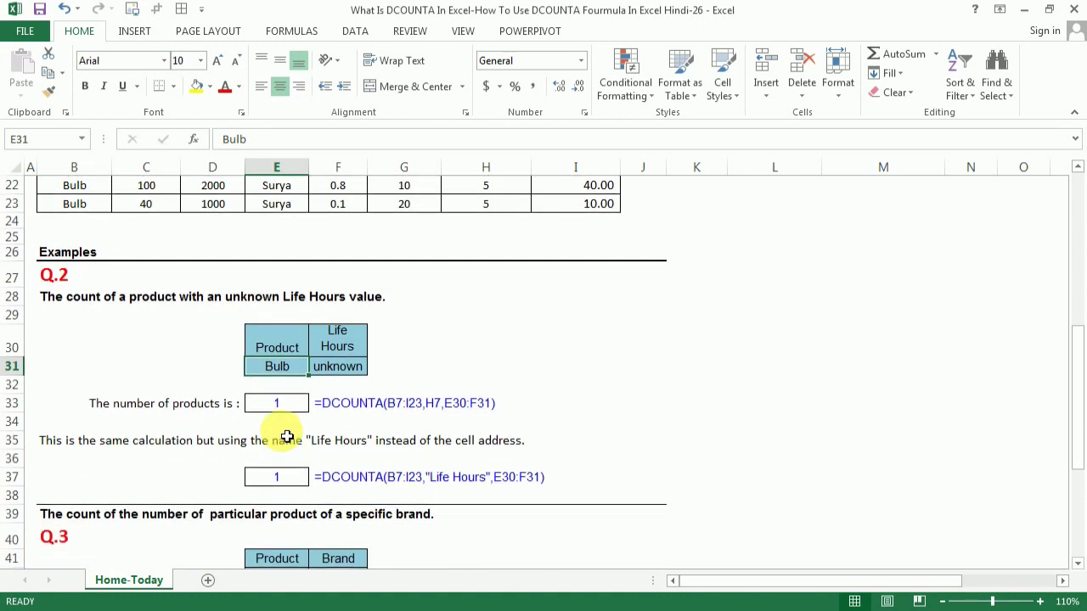
scroll(287, 436, "down", 1)
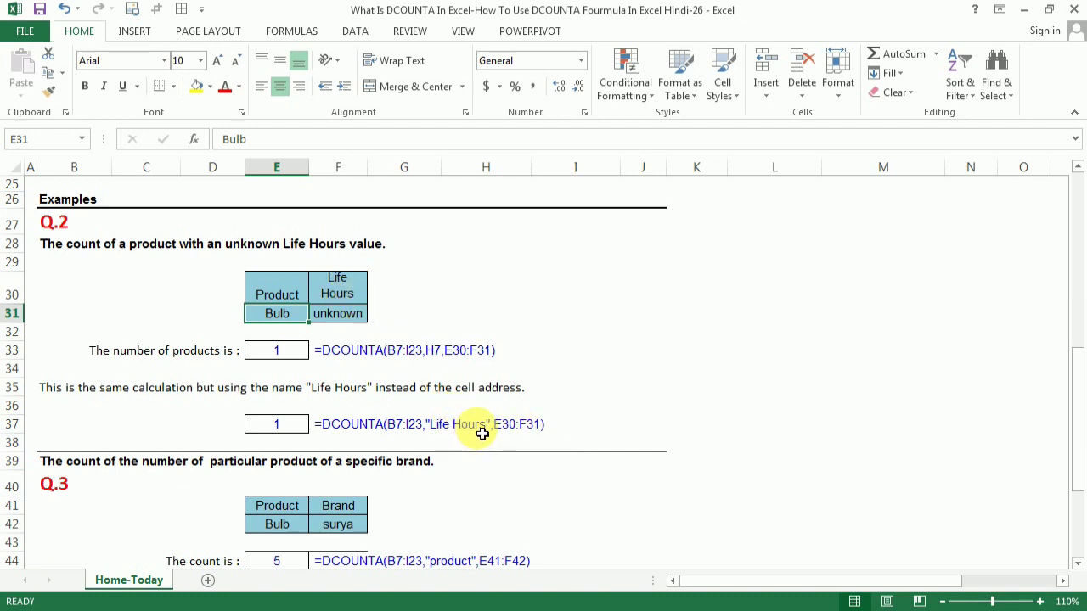
scroll(389, 406, "down", 3)
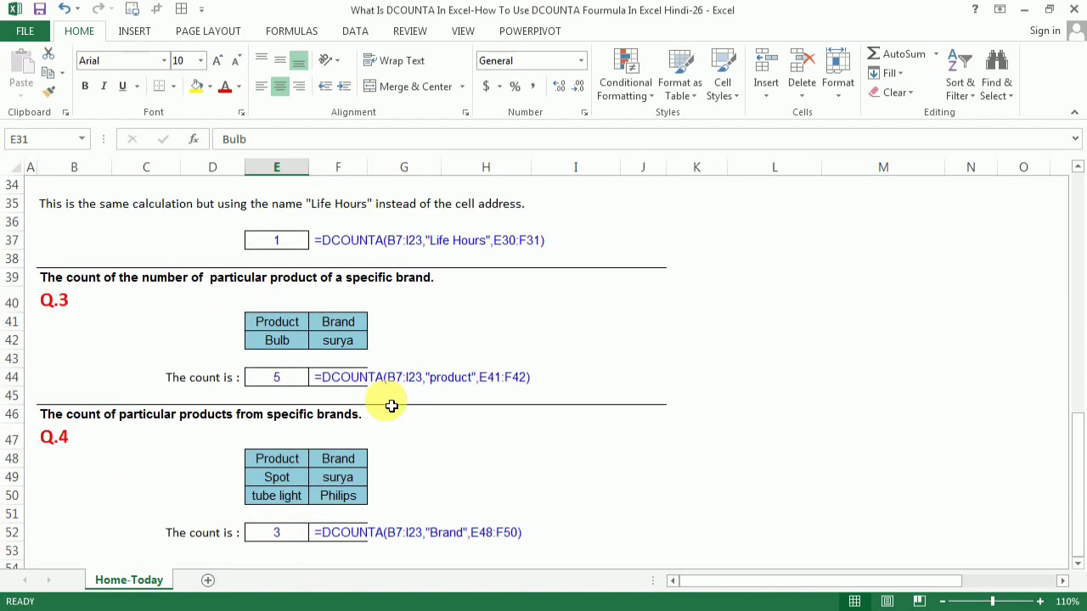
left_click(400, 342)
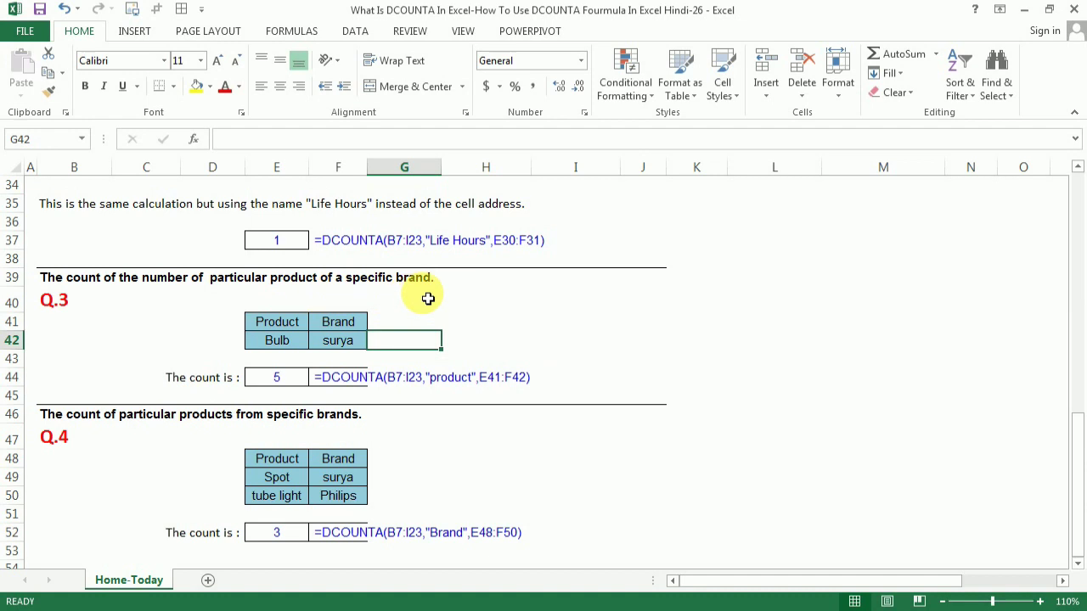
left_click(282, 347)
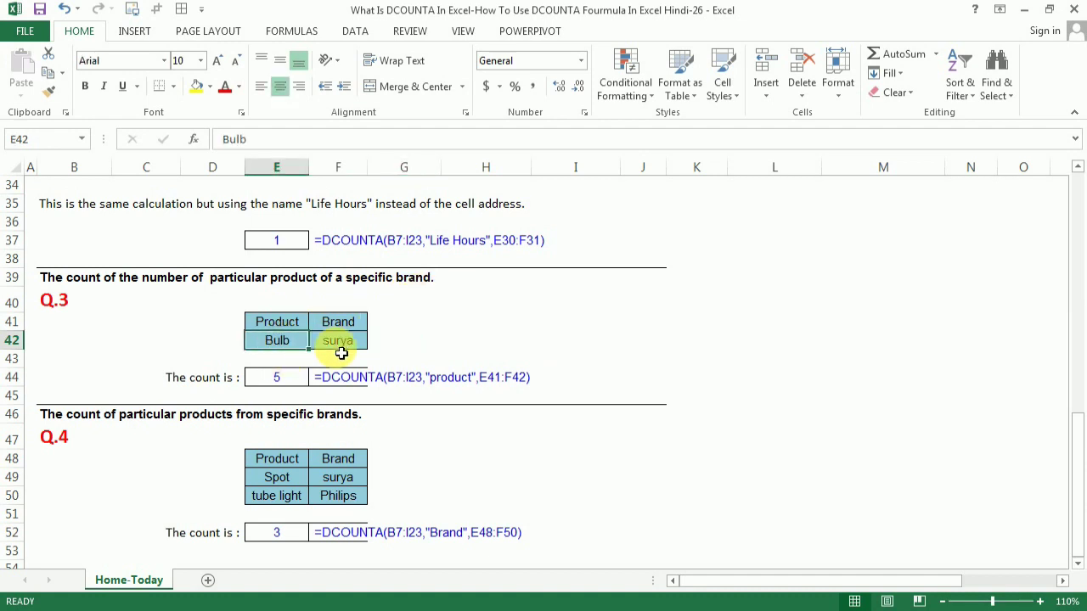
left_click(346, 343)
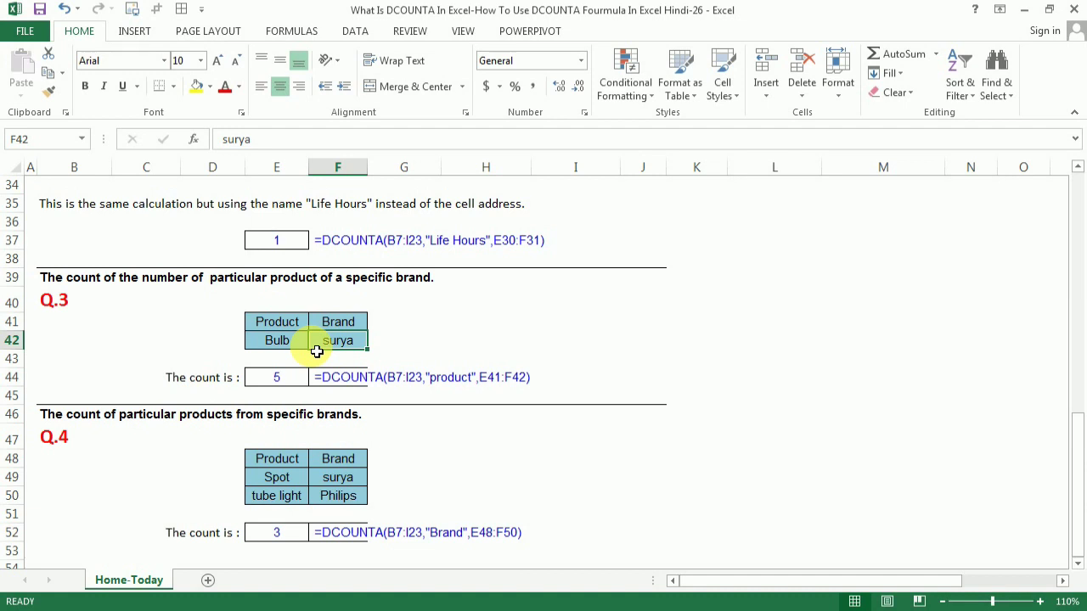
left_click(294, 382)
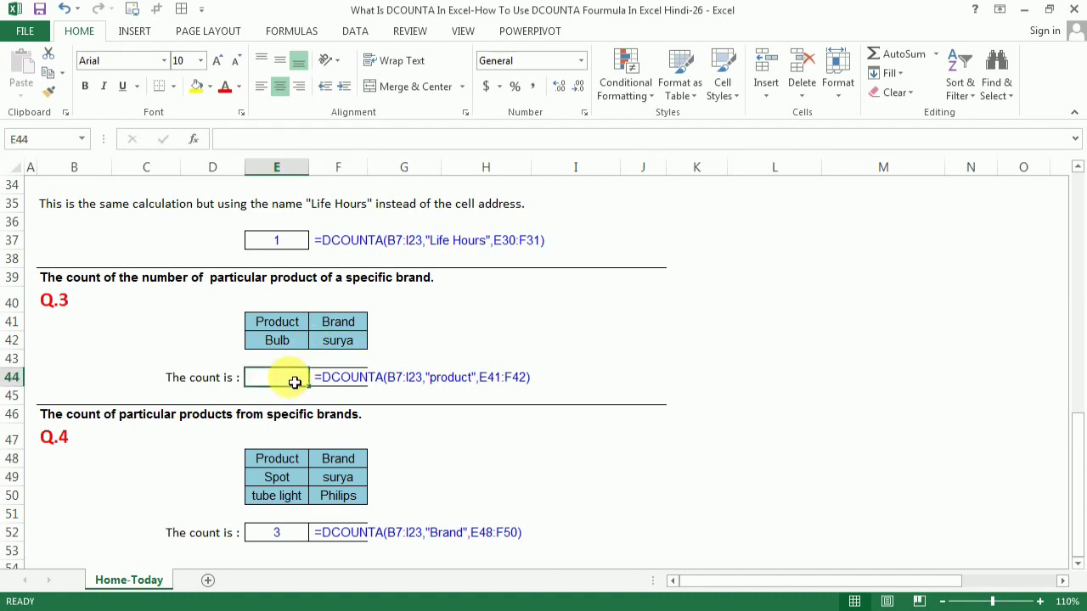
Start a DCOUNTA formula in E44, correcting the mistyped function name.
type("=c")
key("BackSpace")
type("dou")
key("BackSpace")
key("BackSpace")
key("BackSpace")
type("dcou")
key("Down")
key("Tab")
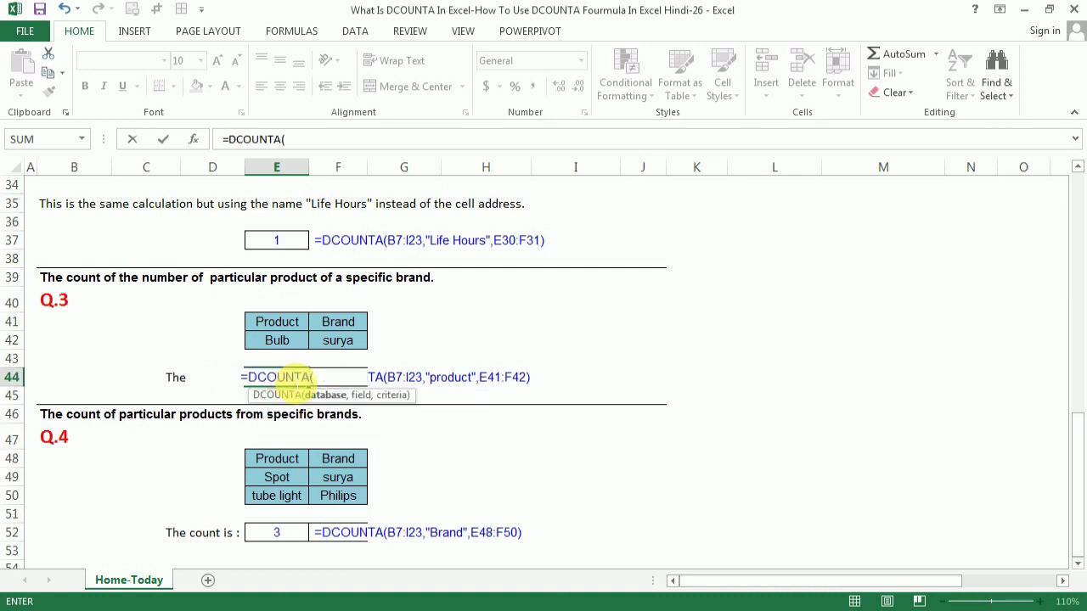
Set the whole product table B7:I23 as the database argument.
scroll(306, 356, "up", 9)
scroll(223, 361, "up", 3)
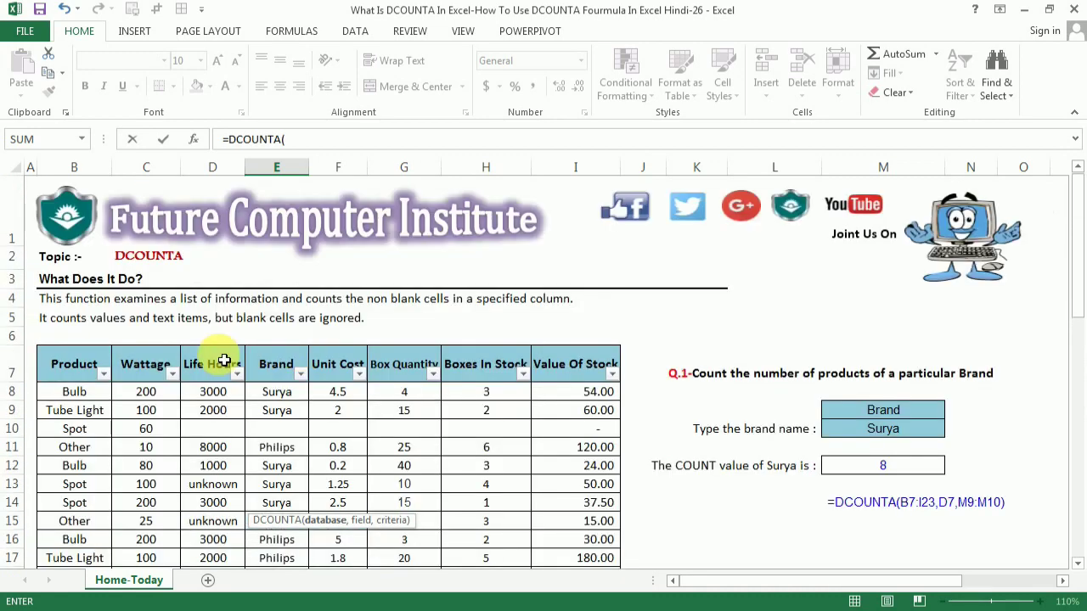
scroll(223, 361, "down", 2)
mouse_move(82, 194)
left_mouse_down()
mouse_move(540, 500)
mouse_move(572, 500)
left_mouse_up()
left_click(575, 499)
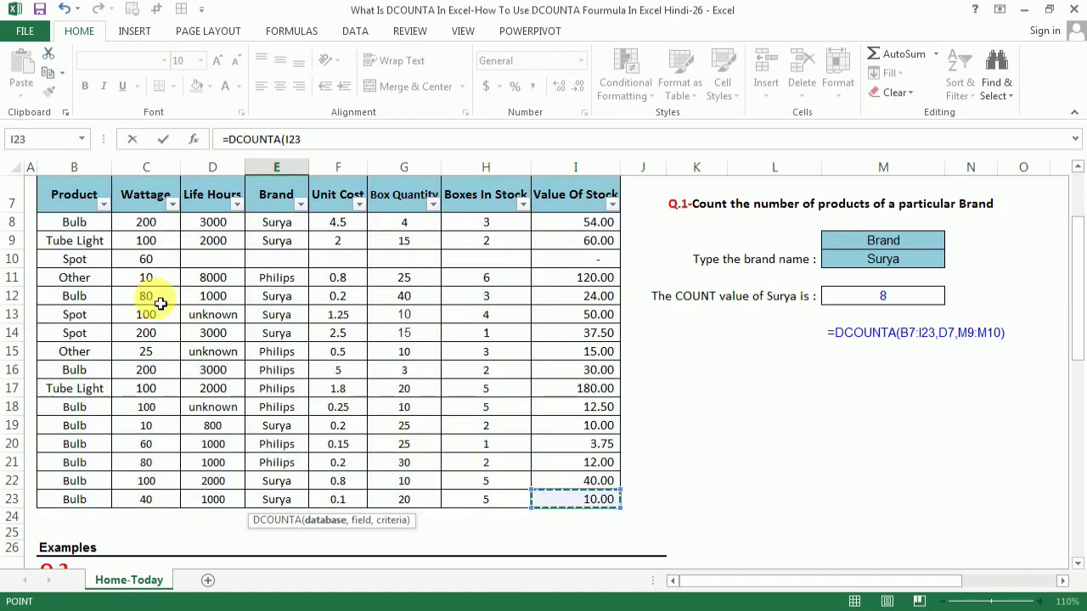
left_click_drag(74, 197, 582, 500)
type(",")
Add Product header B7 as the field and E41:F42 as criteria, returning 5.
scroll(424, 483, "down", 7)
scroll(426, 486, "down", 2)
scroll(426, 485, "down", 1)
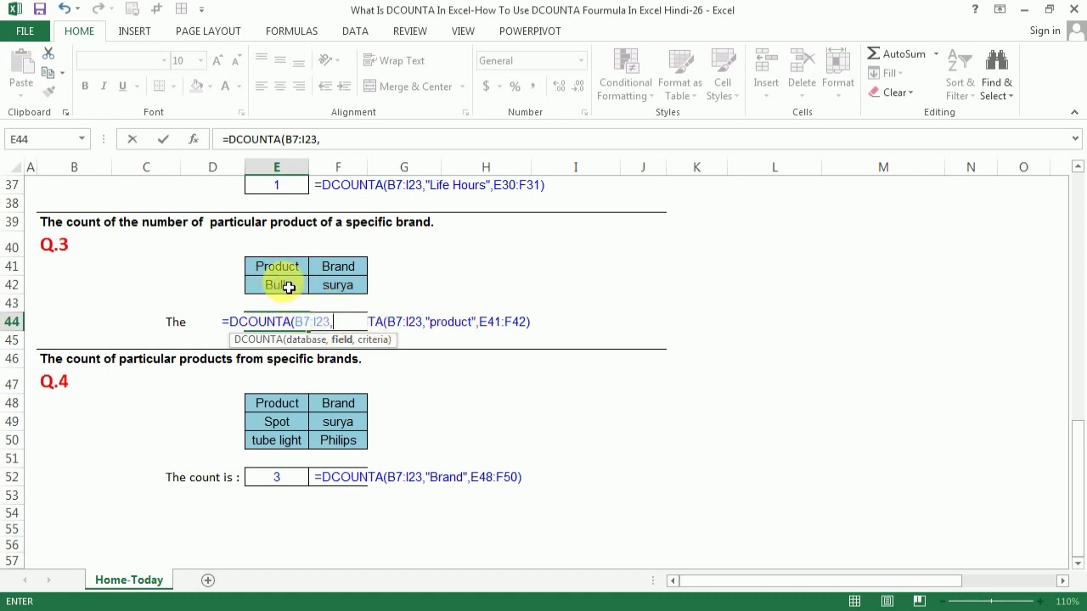
scroll(286, 286, "up", 7)
scroll(287, 284, "up", 4)
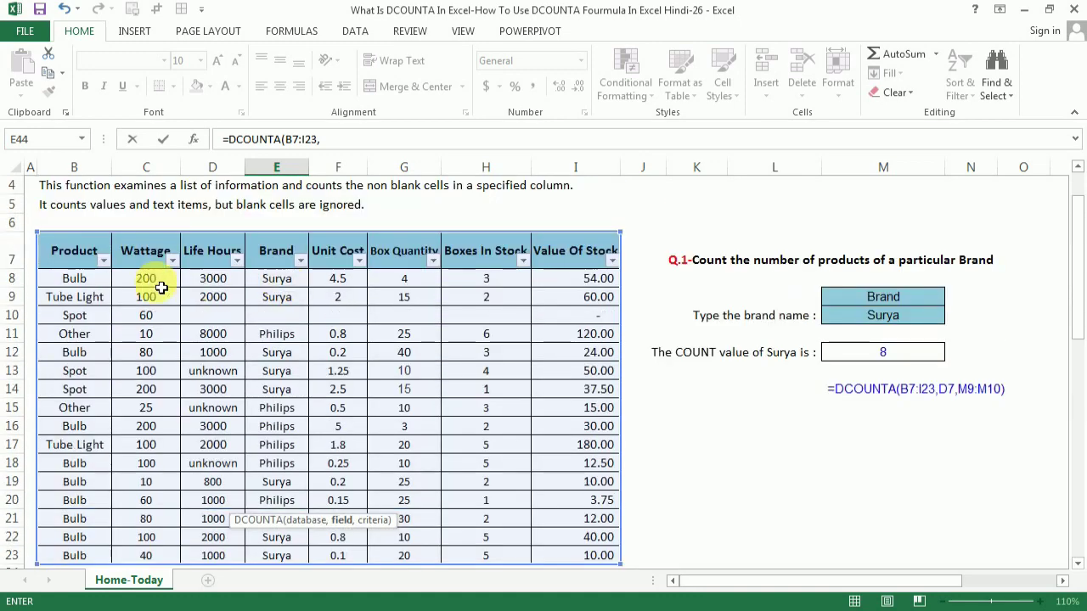
left_click(77, 251)
type(",")
scroll(190, 283, "down", 7)
scroll(191, 284, "down", 4)
scroll(195, 285, "down", 1)
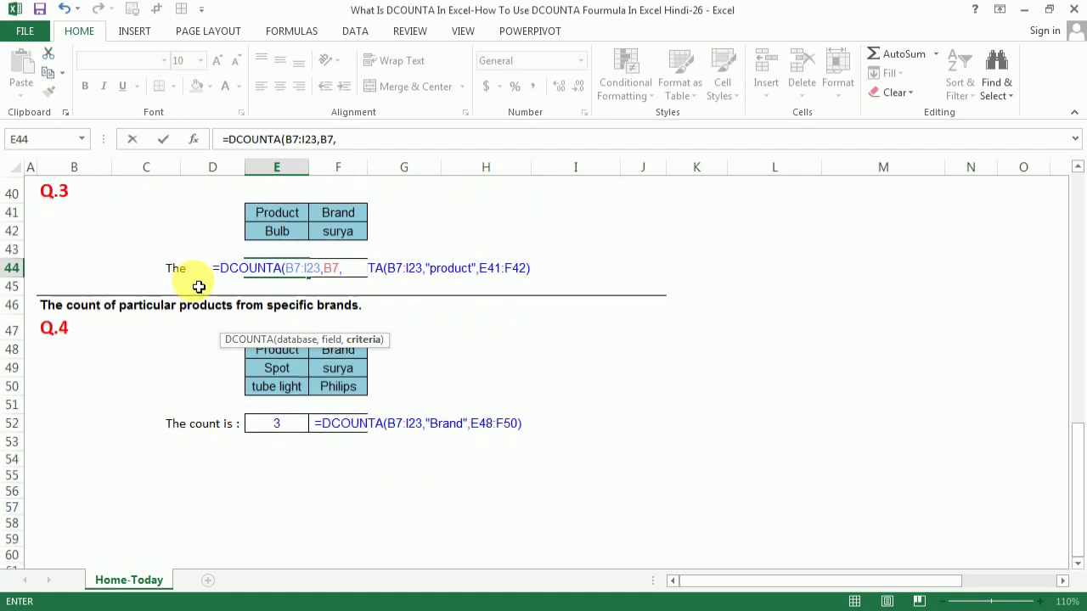
left_click_drag(280, 213, 351, 239)
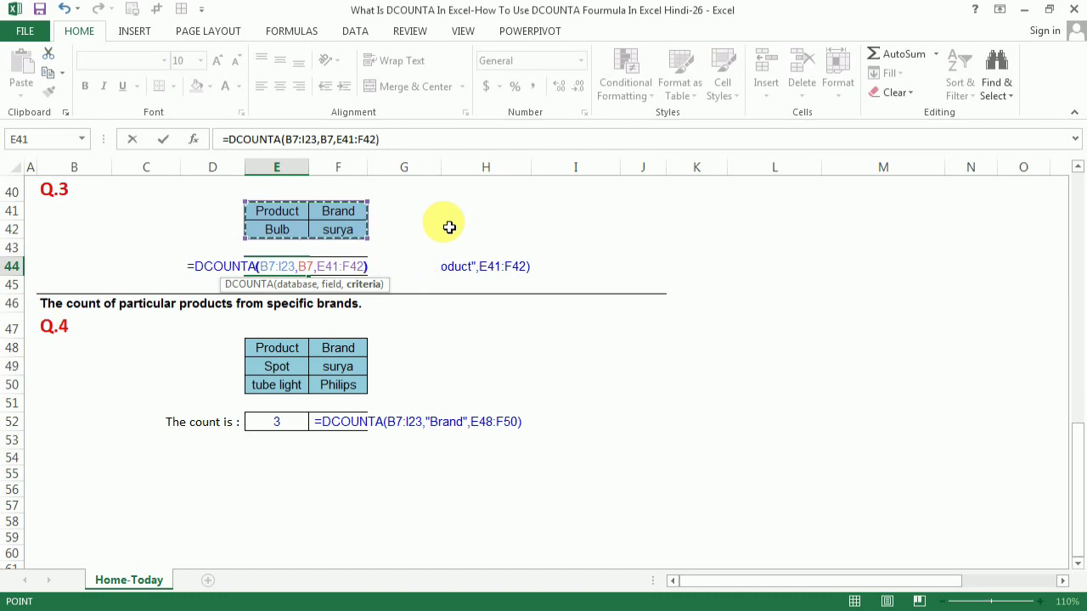
key("Return")
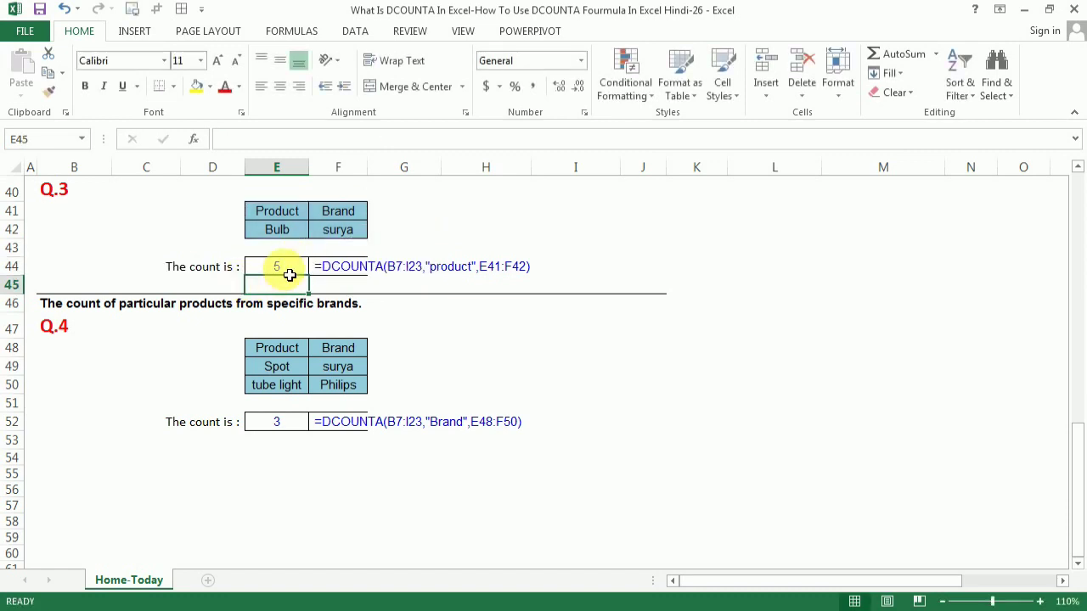
Check E44's formula and criteria, then filter the Product column to Bulb only.
left_click(289, 270)
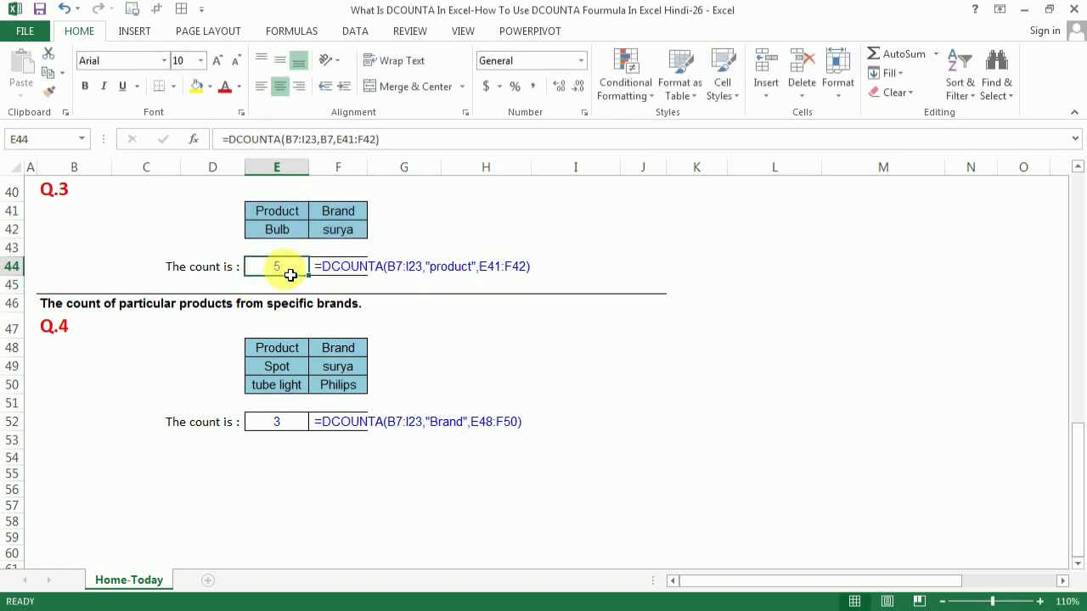
left_click(360, 238)
left_click(293, 237)
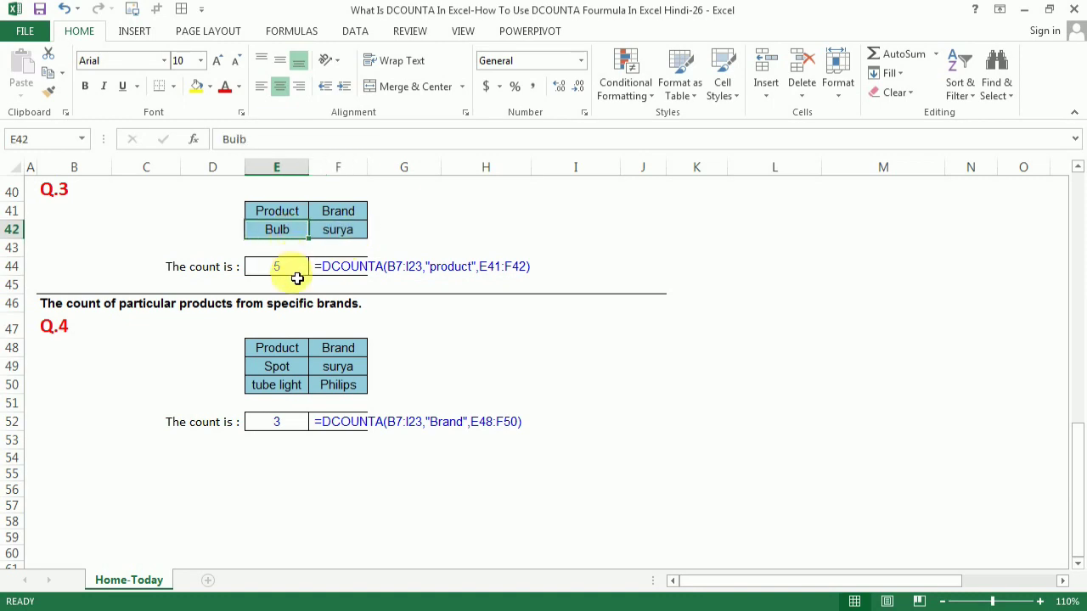
scroll(285, 277, "up", 3)
scroll(286, 277, "up", 5)
scroll(284, 281, "up", 5)
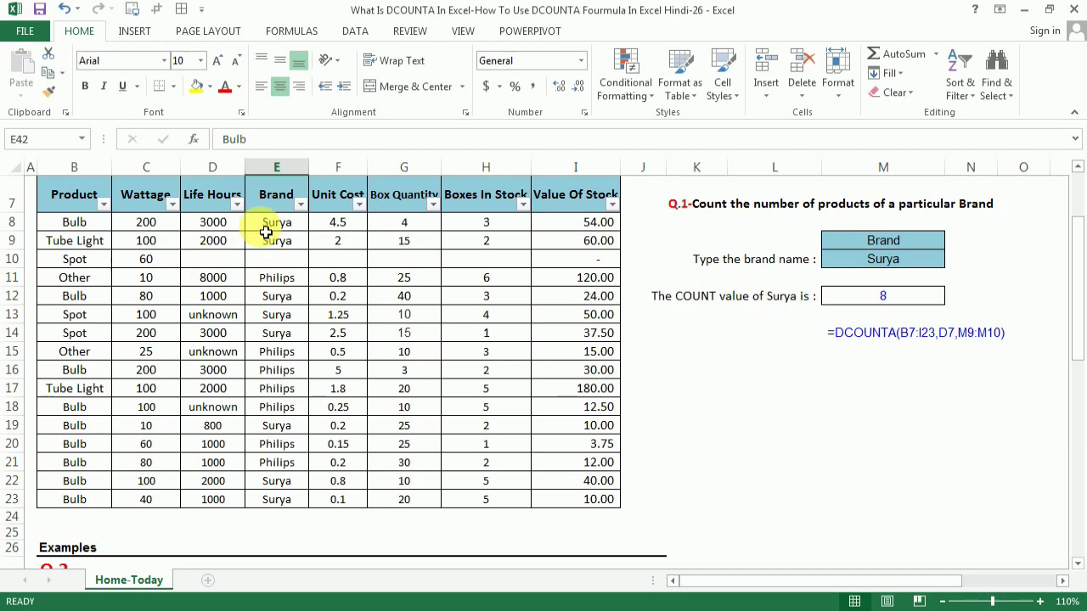
left_click(102, 204)
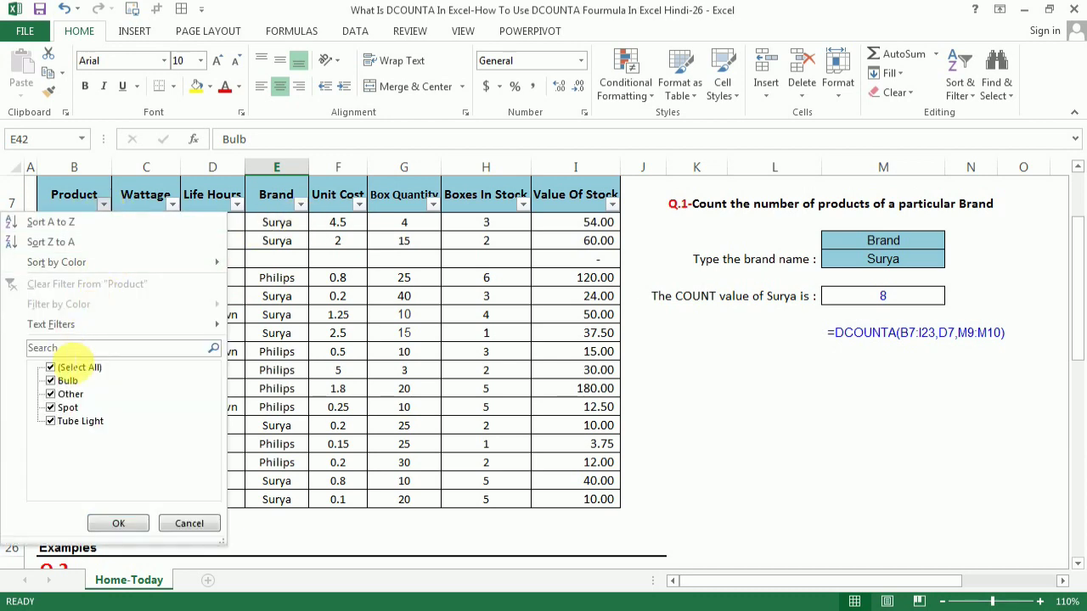
left_click(68, 367)
left_click(67, 381)
left_click(135, 523)
Filter Brand to Surya and select the visible Product cells to see a count of 5.
left_click(301, 205)
left_click(132, 367)
left_click(146, 393)
left_click(199, 523)
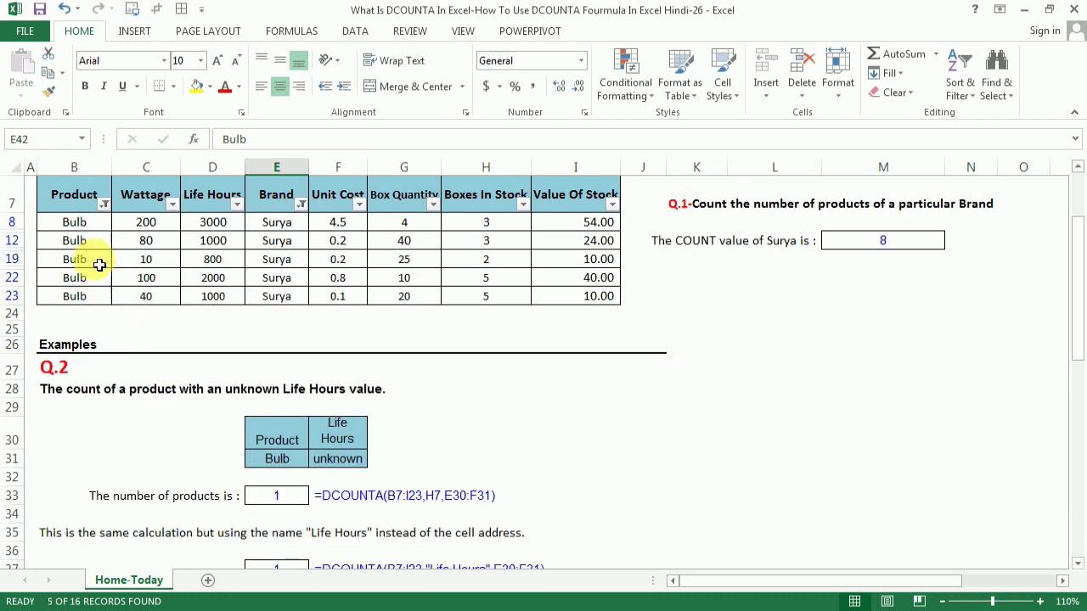
left_click_drag(78, 223, 85, 300)
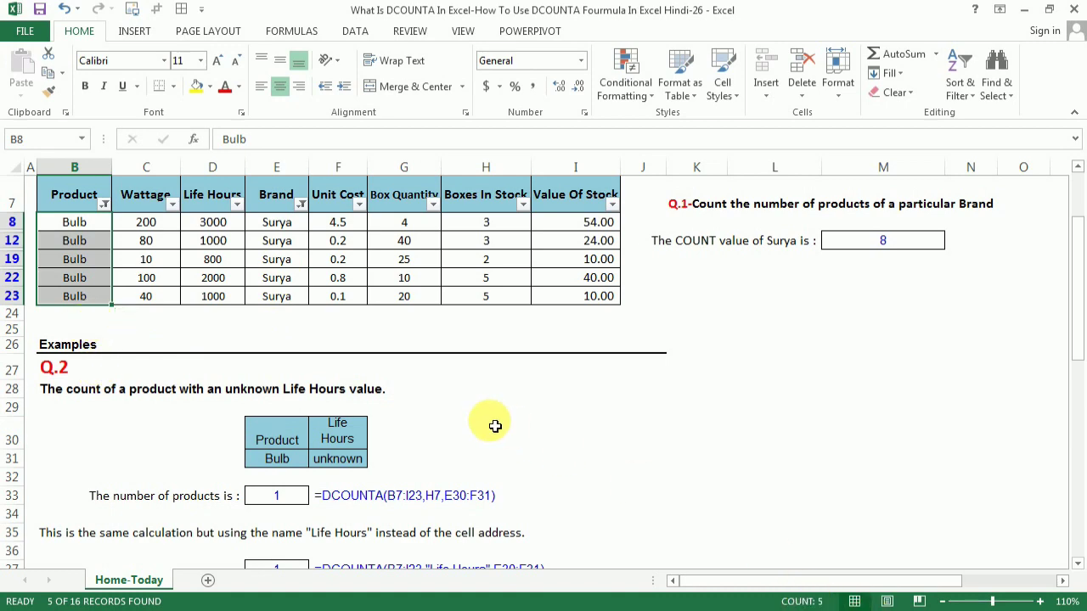
Select the DCOUNTA result in E44 to compare it with the filtered count.
scroll(502, 427, "down", 4)
left_click(292, 433)
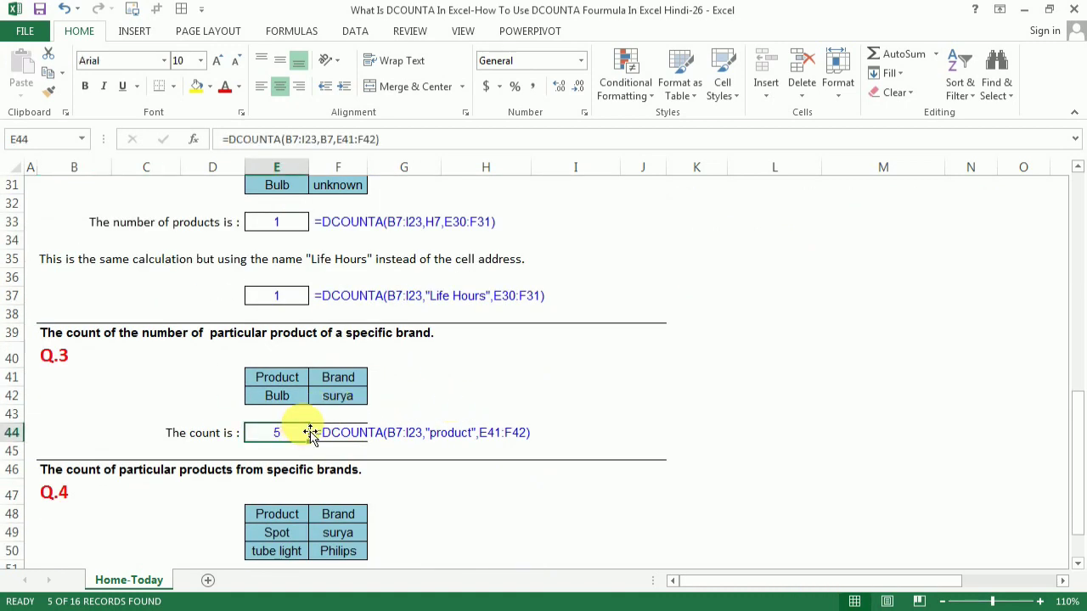
scroll(313, 429, "down", 2)
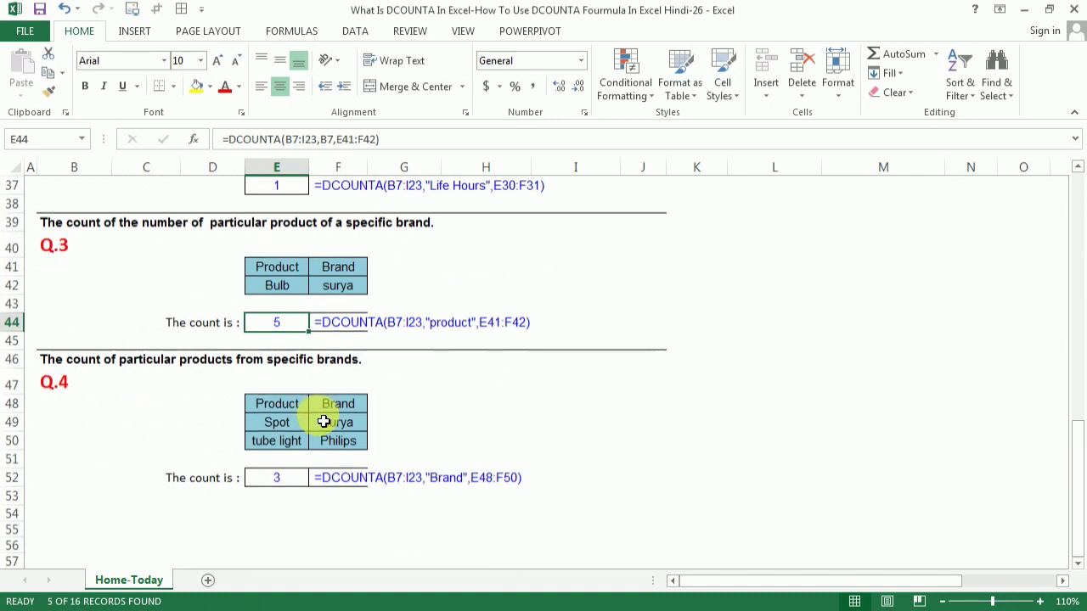
left_click(162, 406)
left_click(403, 383)
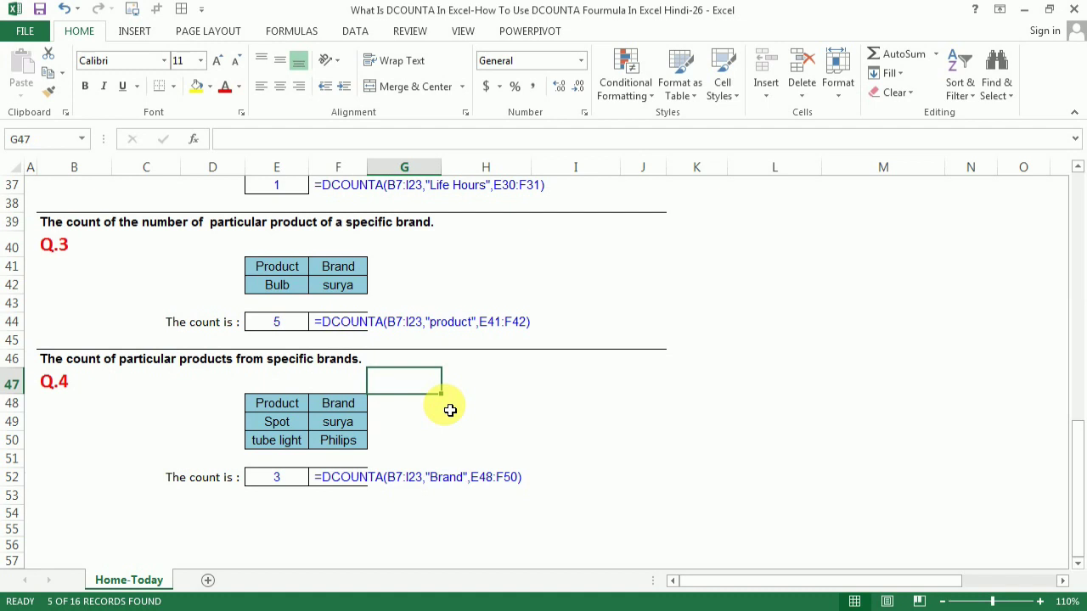
Reset the Product filter to (Select All), showing all eight Surya records.
scroll(450, 410, "up", 4)
scroll(450, 410, "up", 2)
scroll(450, 407, "up", 7)
scroll(450, 406, "down", 2)
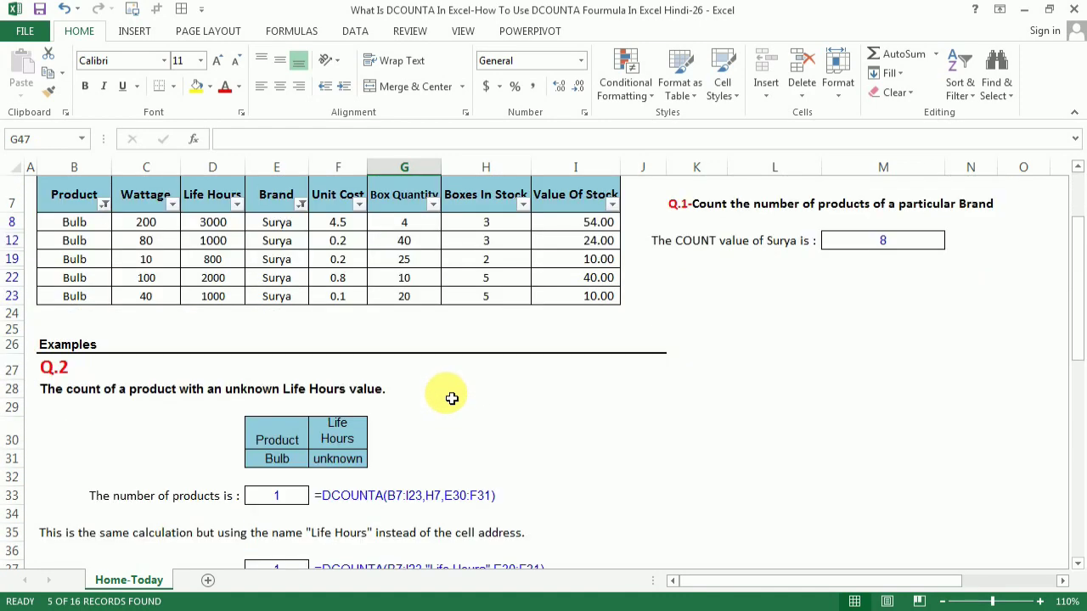
left_click(104, 206)
left_click(53, 365)
left_click(126, 523)
scroll(178, 476, "up", 2)
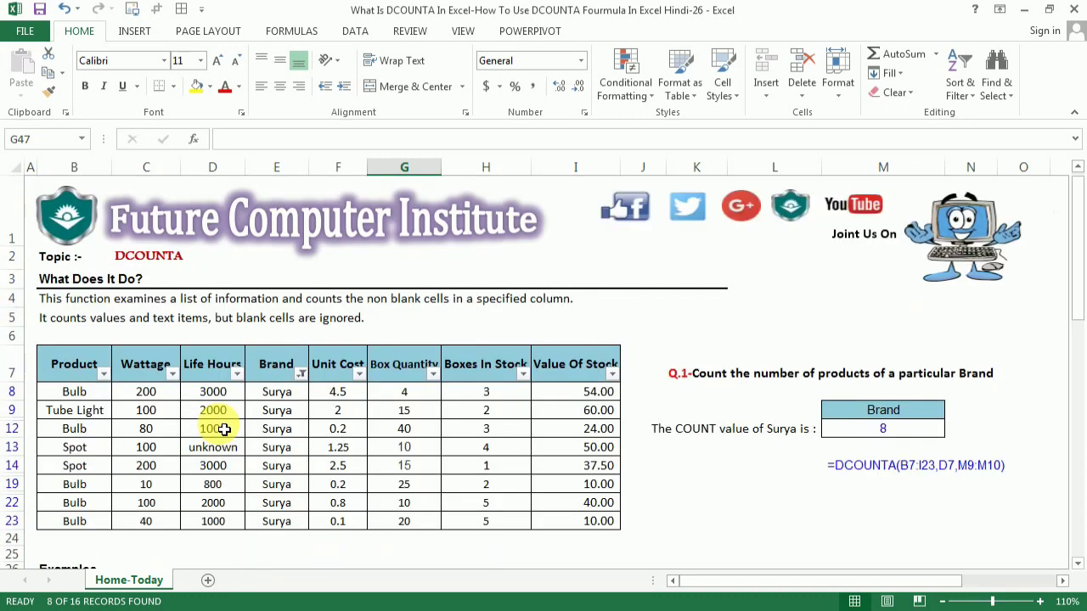
Reset the Brand filter to (Select All) so all 16 product records reappear.
left_click(301, 374)
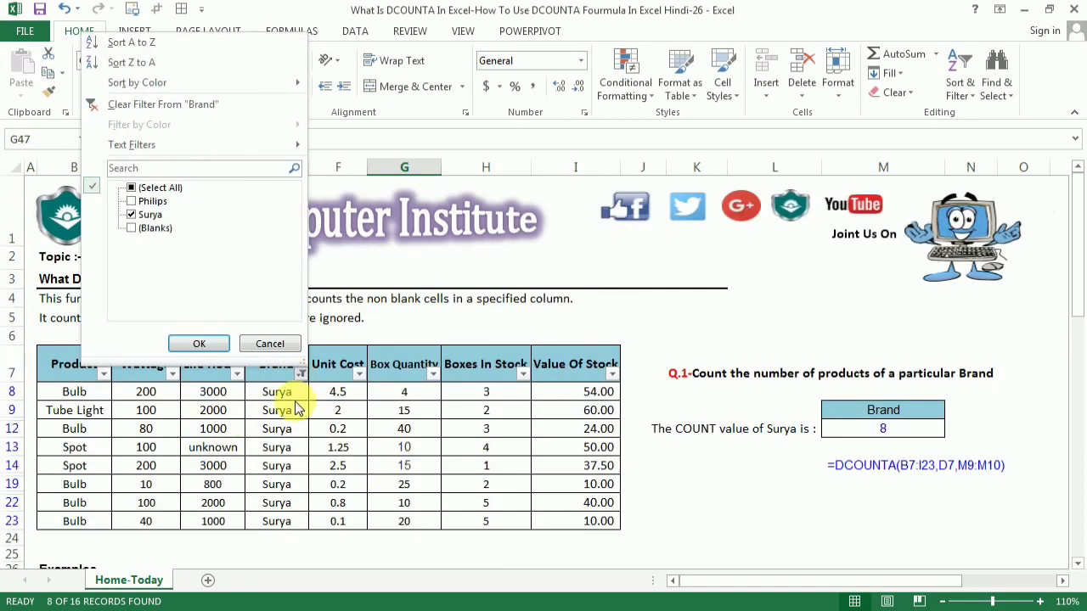
left_click(131, 188)
left_click(212, 347)
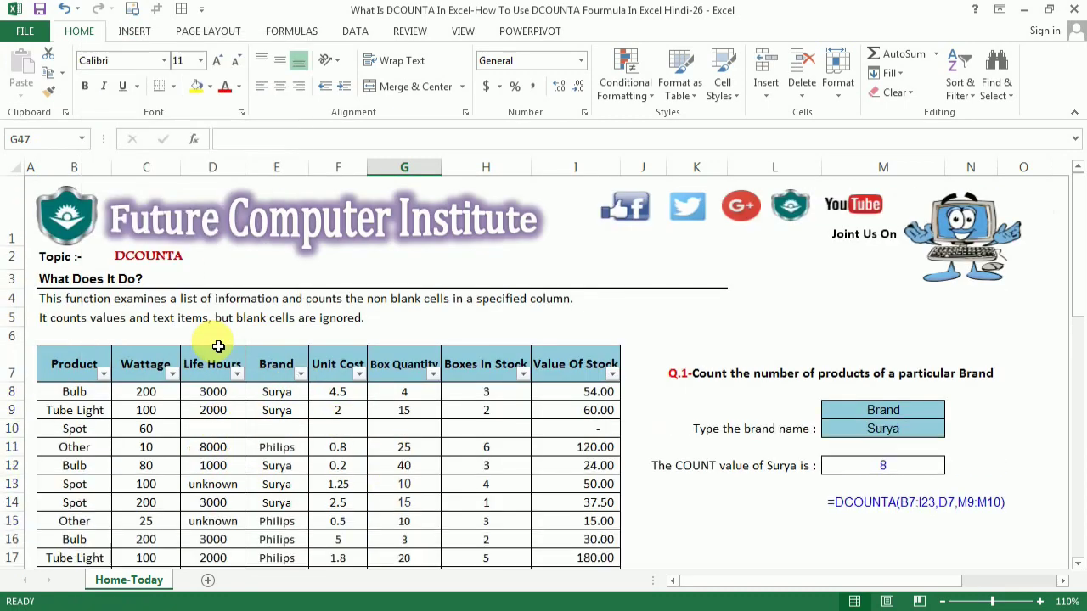
scroll(334, 426, "down", 3)
scroll(334, 426, "up", 3)
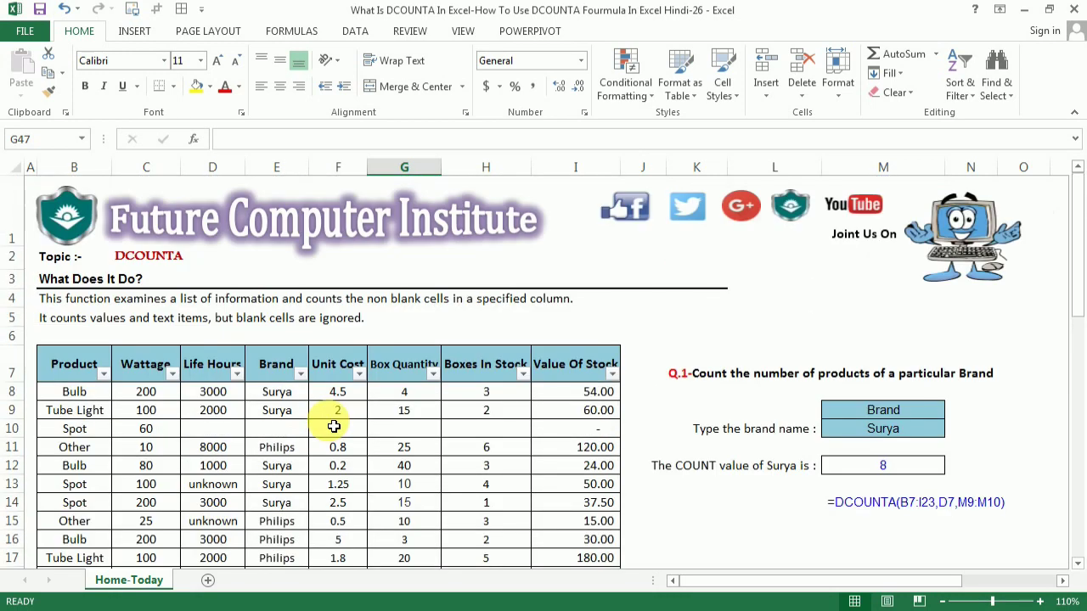
left_click(680, 511)
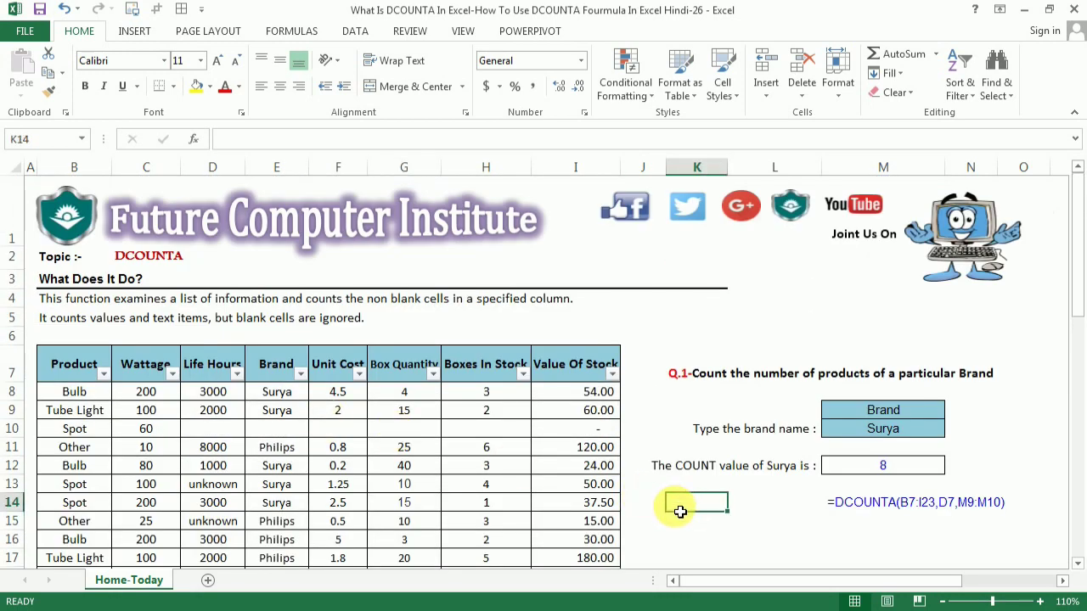